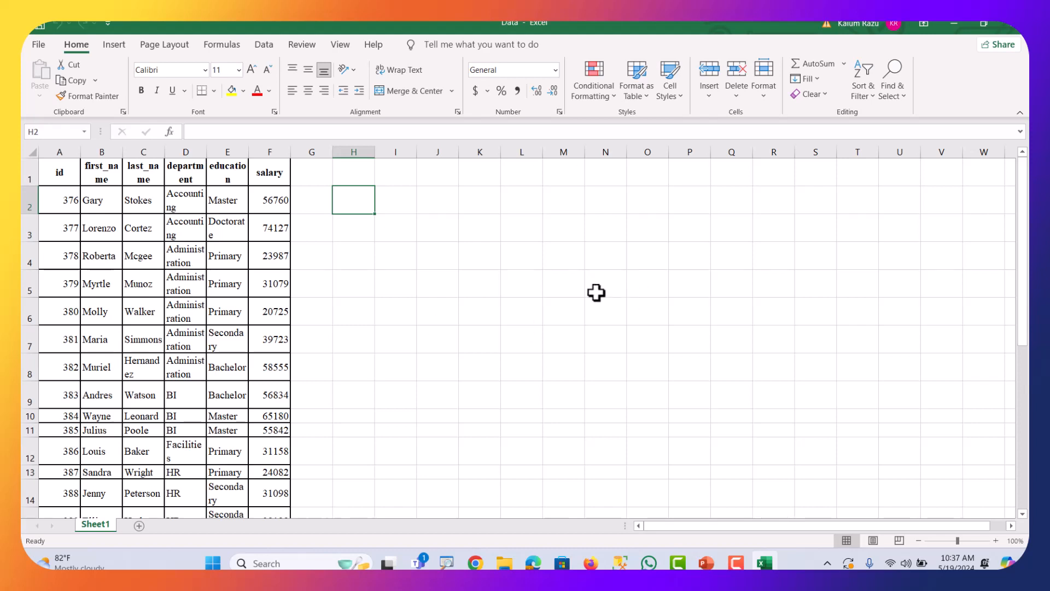
Close the workbook, switch to SQL Server Management Studio and expand the Tables folder of the BikeStores database.
{"action": "left_click", "coordinate": [1016, 29]}
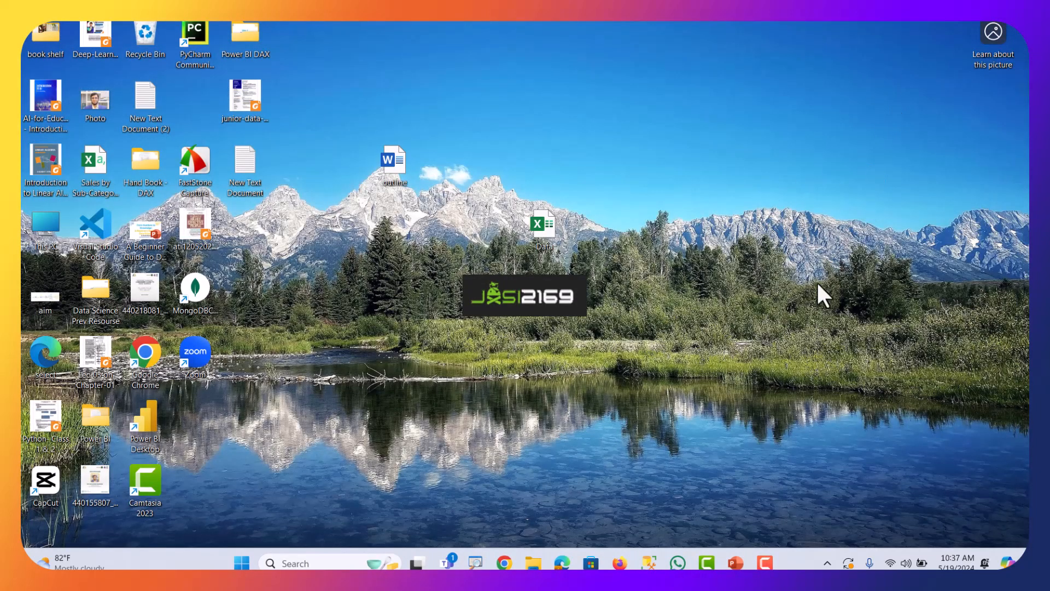
{"action": "left_click", "coordinate": [657, 559]}
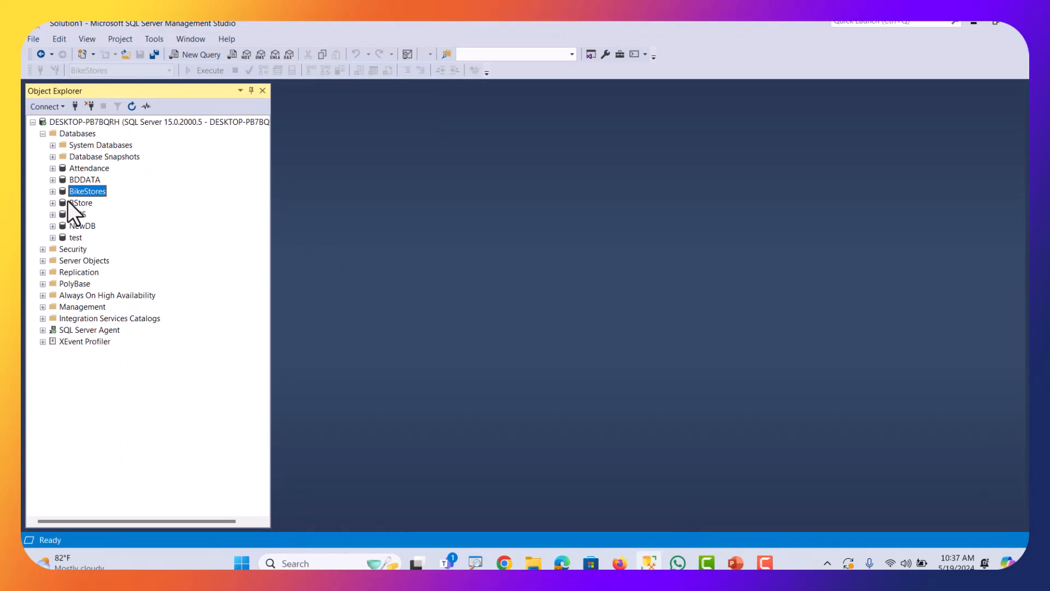
{"action": "left_click", "coordinate": [53, 192]}
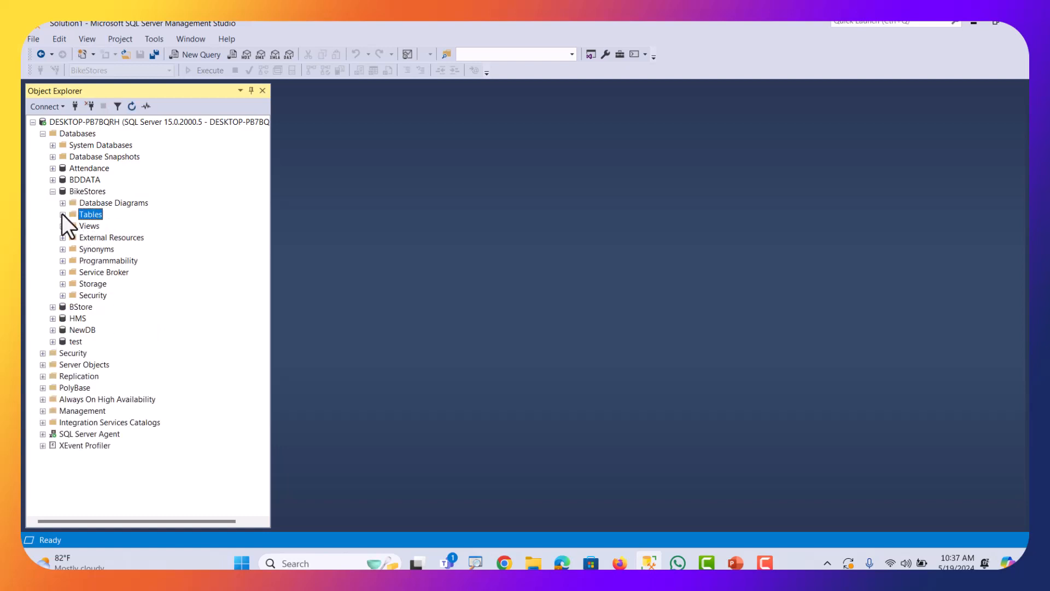
{"action": "left_click", "coordinate": [62, 213]}
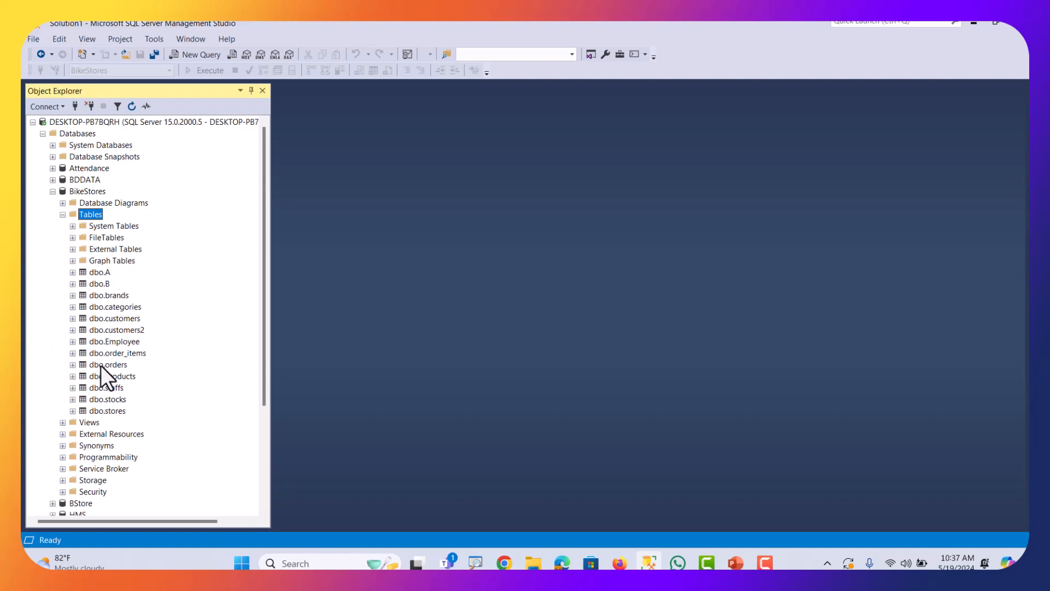
Start the Import Data wizard for the BikeStores database and proceed past its welcome page.
{"action": "right_click", "coordinate": [87, 193]}
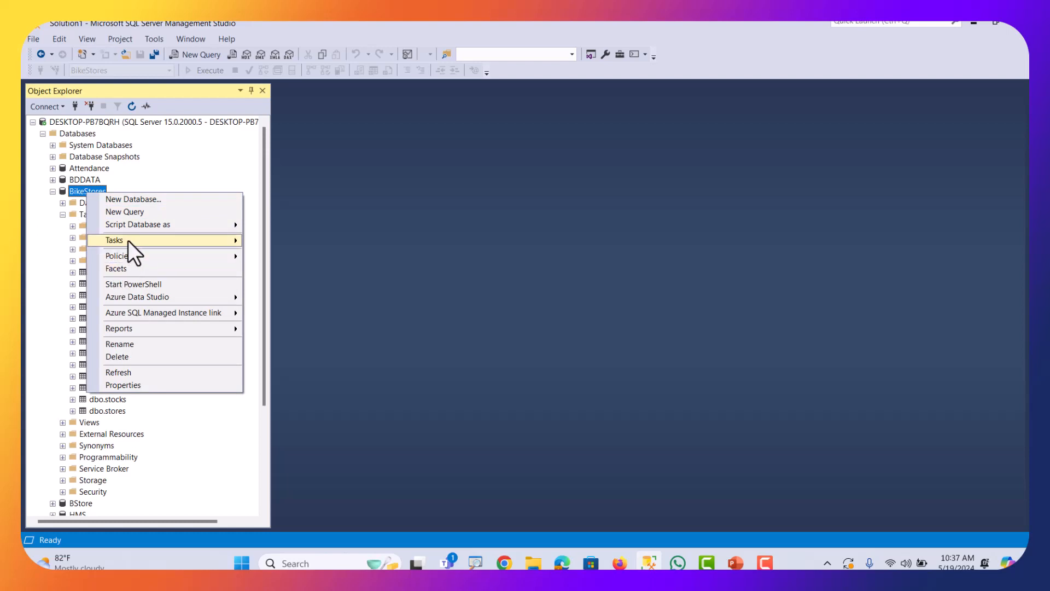
{"action": "mouse_move", "coordinate": [128, 241]}
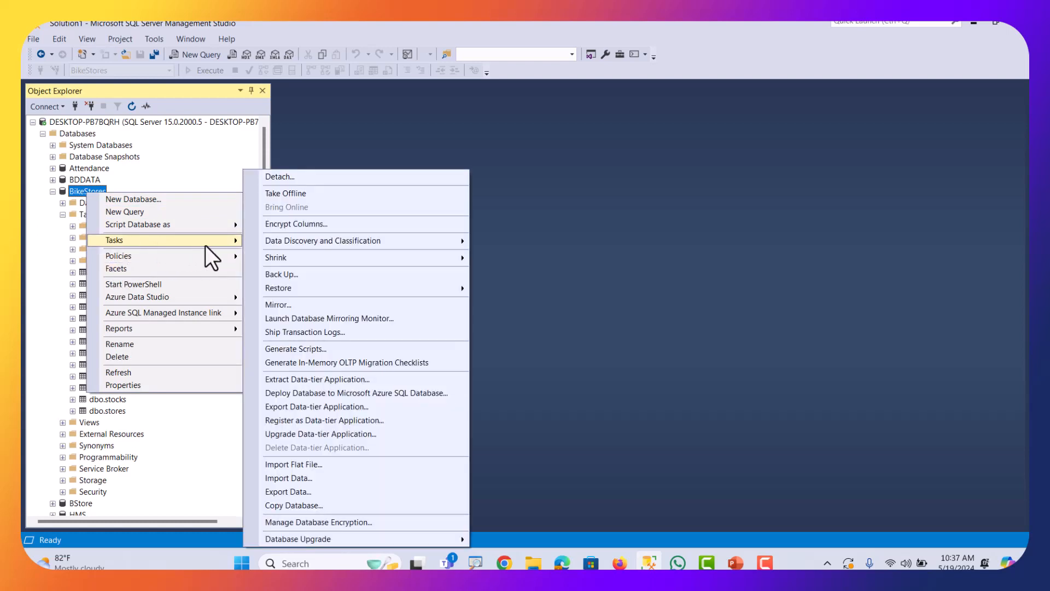
{"action": "left_click", "coordinate": [325, 480]}
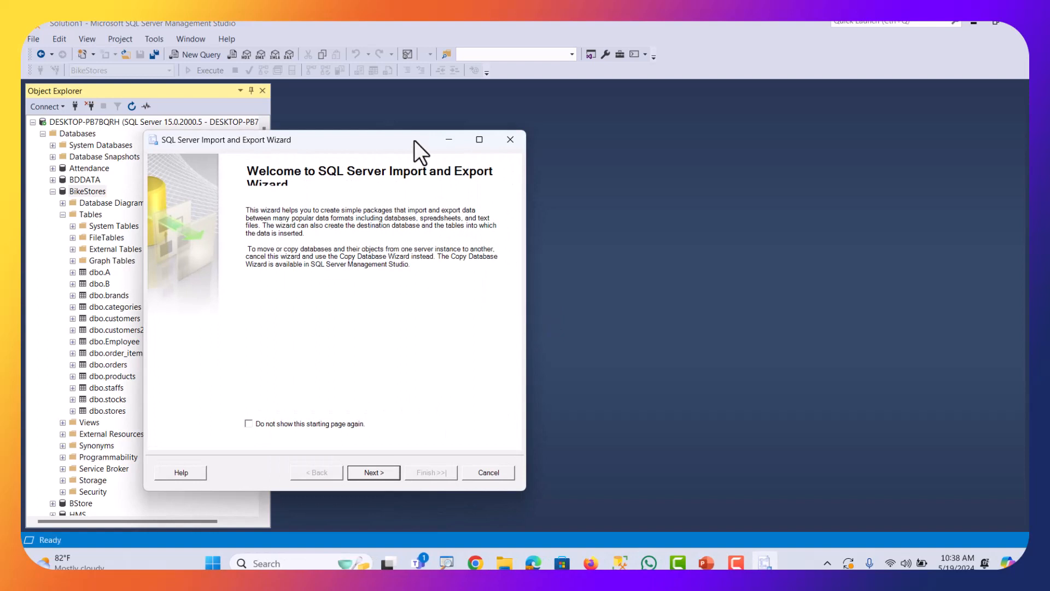
{"action": "left_click_drag", "start_coordinate": [414, 140], "coordinate": [653, 122]}
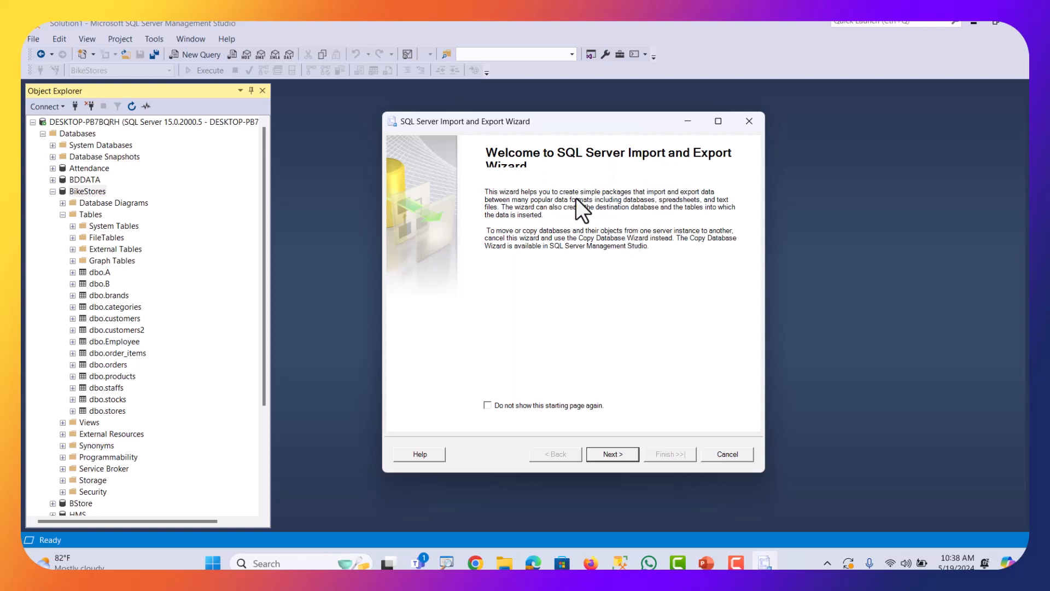
{"action": "left_click", "coordinate": [612, 455]}
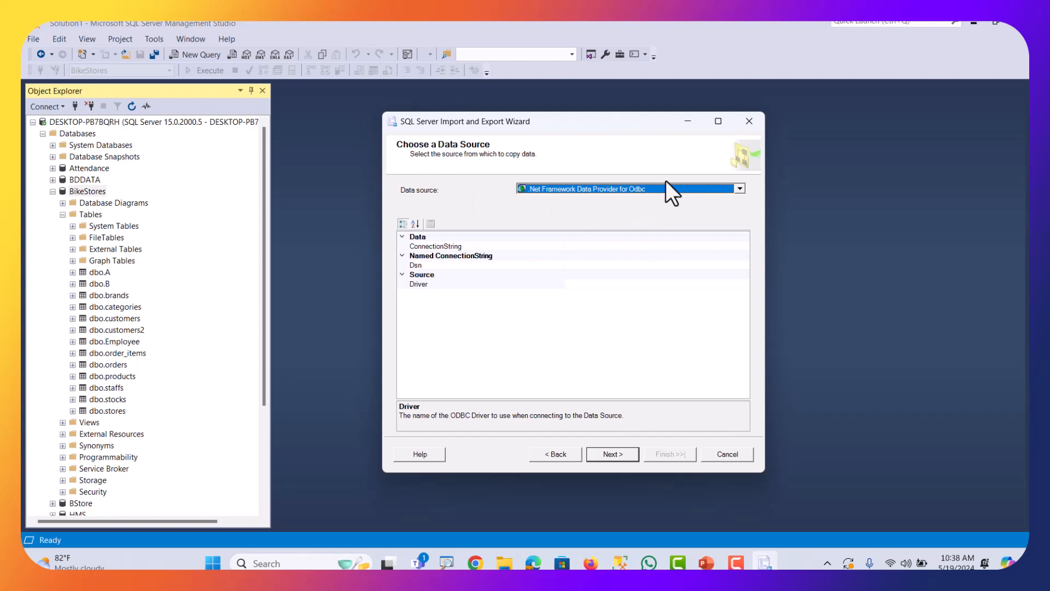
Set the import's data source to Microsoft Excel, using the Data workbook stored on the Desktop.
{"action": "left_click", "coordinate": [739, 190]}
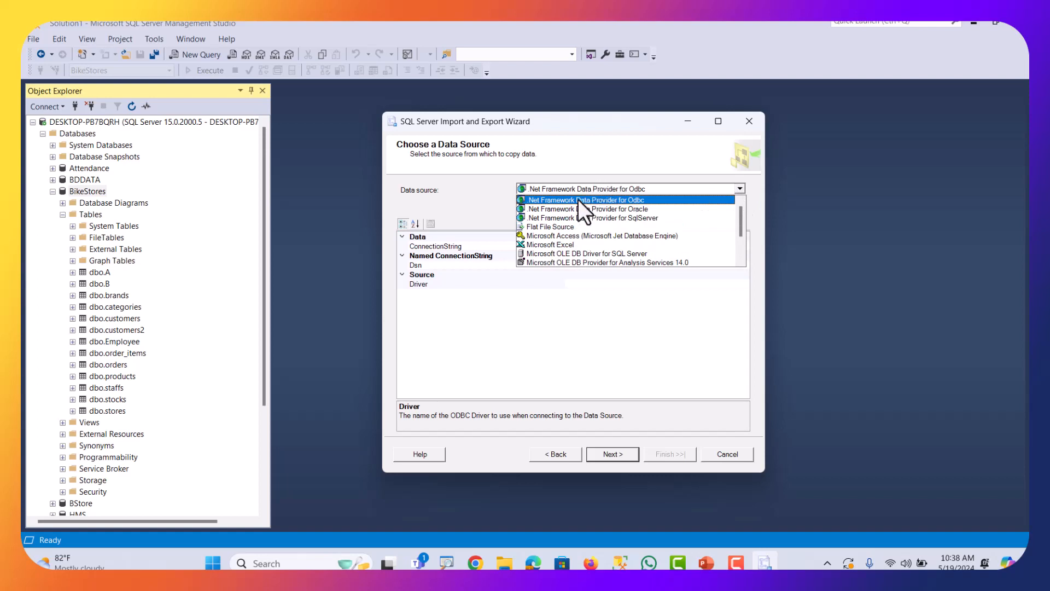
{"action": "left_click", "coordinate": [559, 245]}
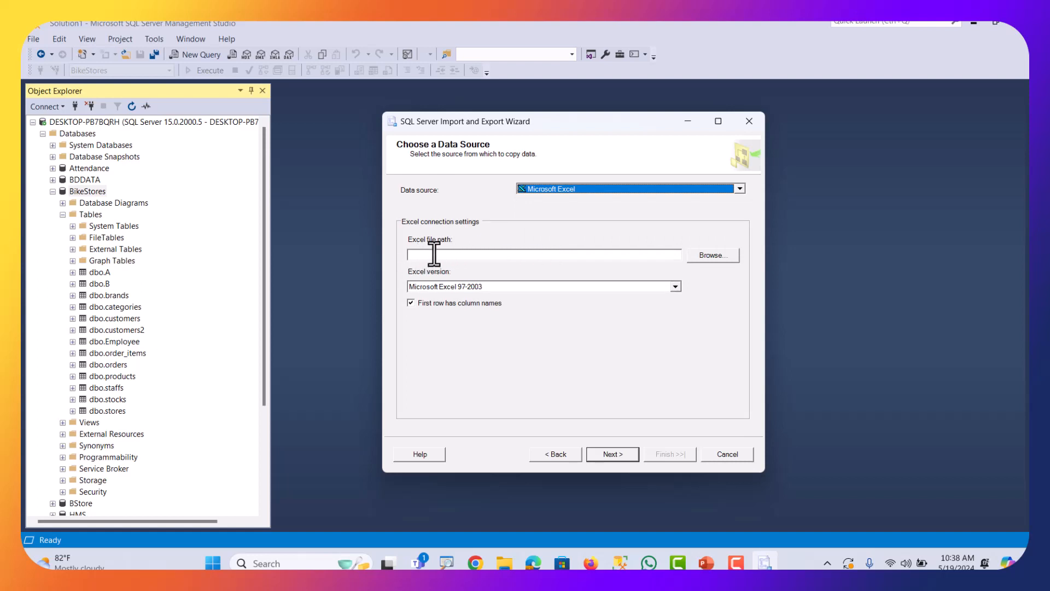
{"action": "left_click", "coordinate": [730, 256]}
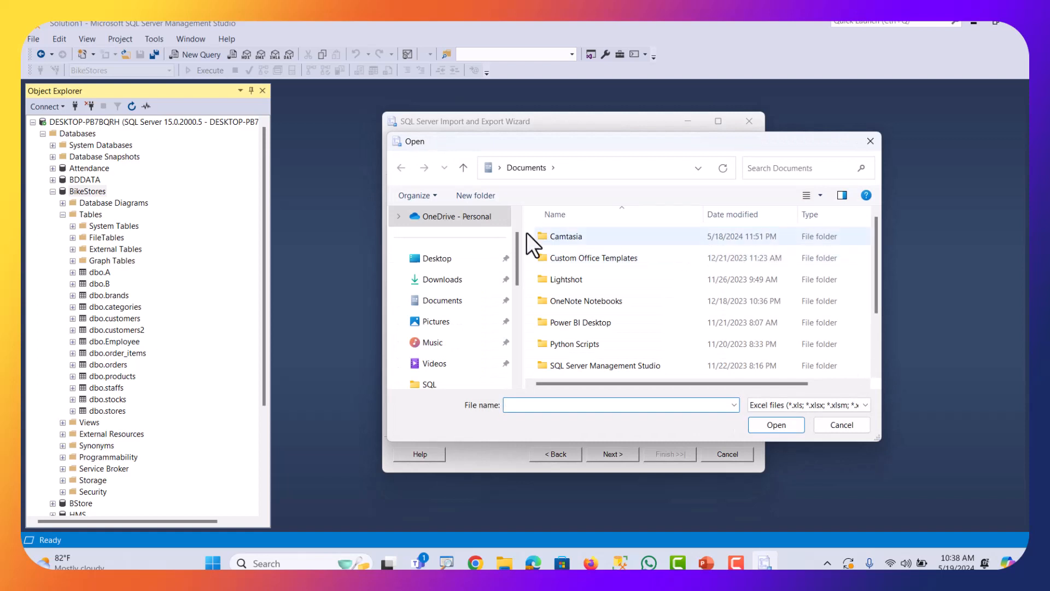
{"action": "left_click", "coordinate": [446, 259]}
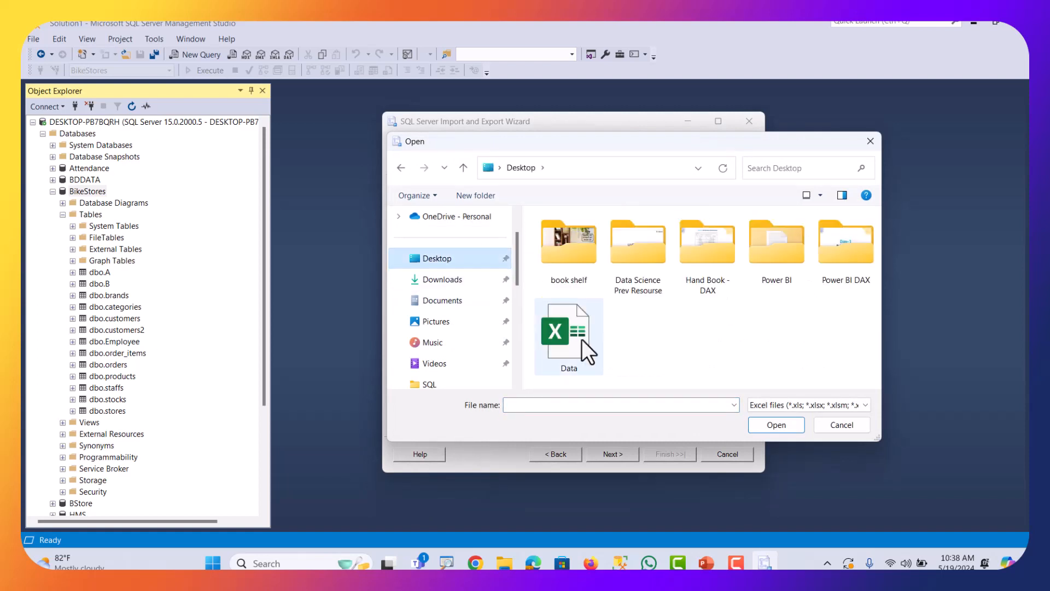
{"action": "left_click", "coordinate": [565, 333]}
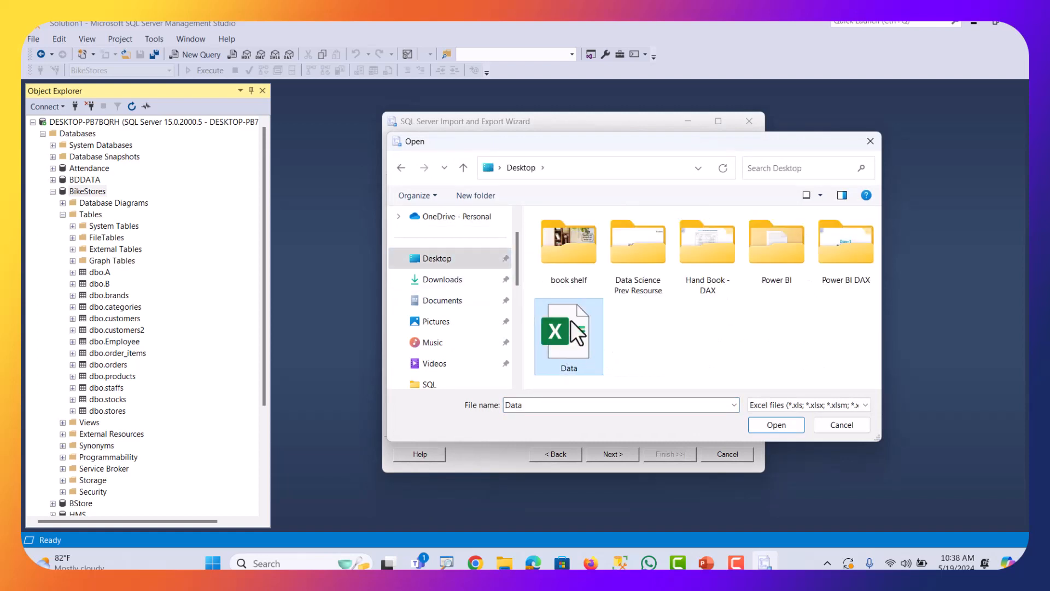
{"action": "double_click", "coordinate": [570, 323]}
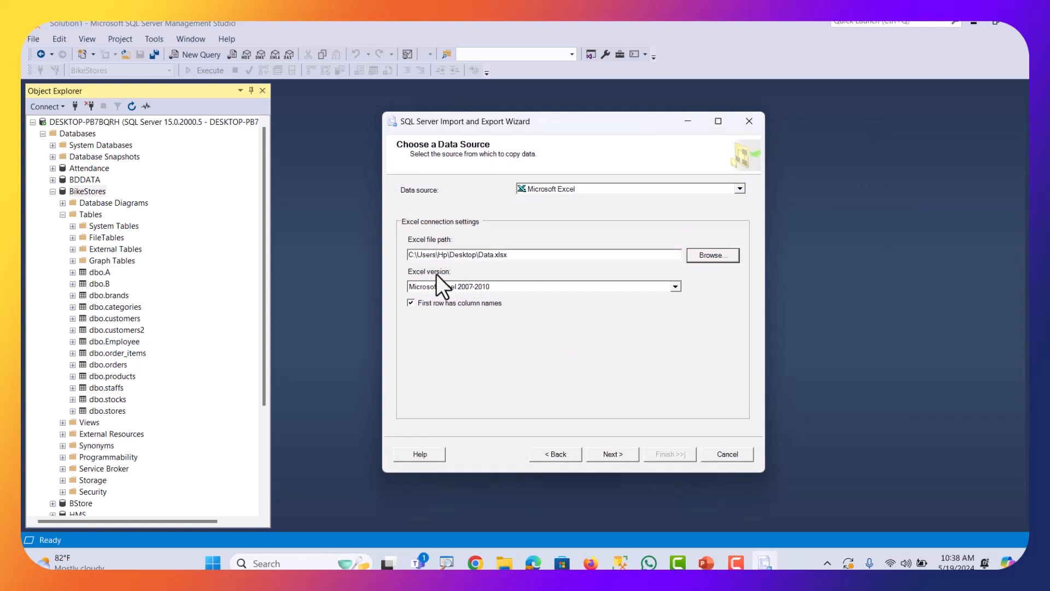
Try to continue the import with the Excel version set to Microsoft Excel 2016, and close the wizard.
{"action": "left_click", "coordinate": [675, 287]}
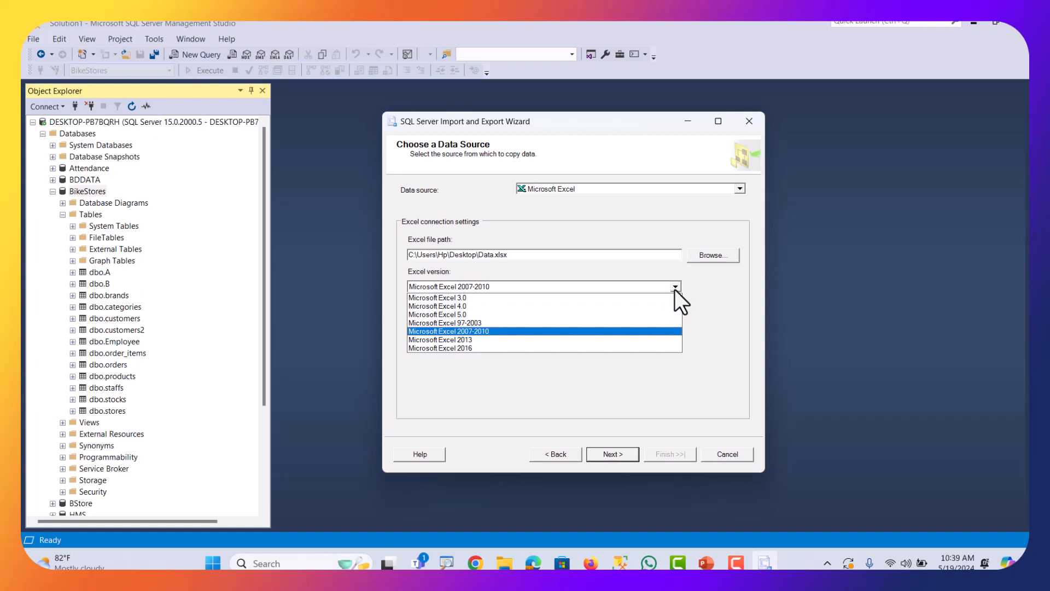
{"action": "left_click", "coordinate": [435, 349]}
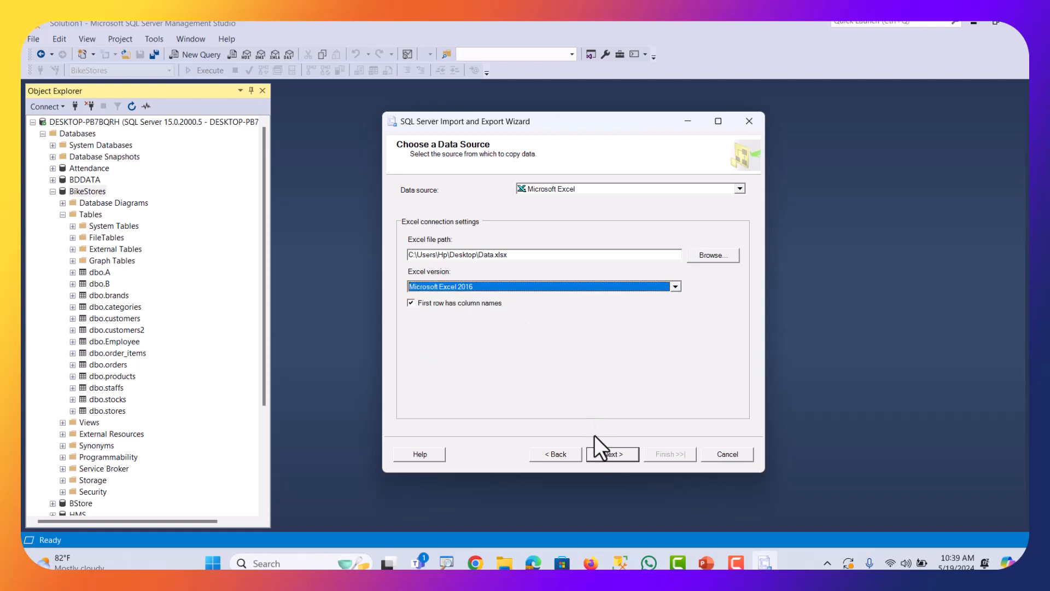
{"action": "left_click", "coordinate": [610, 459]}
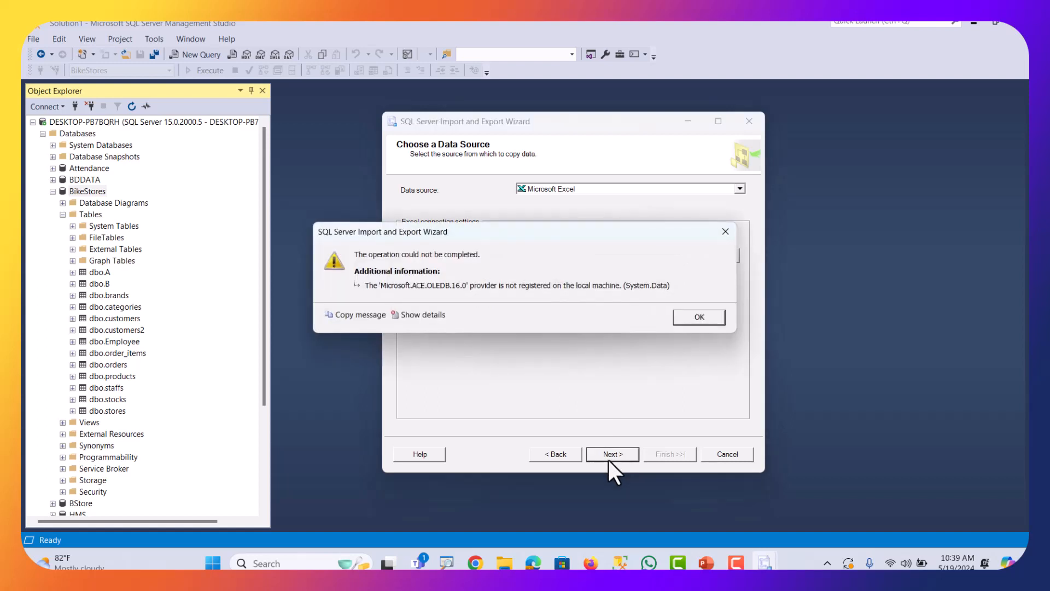
{"action": "left_click", "coordinate": [708, 320]}
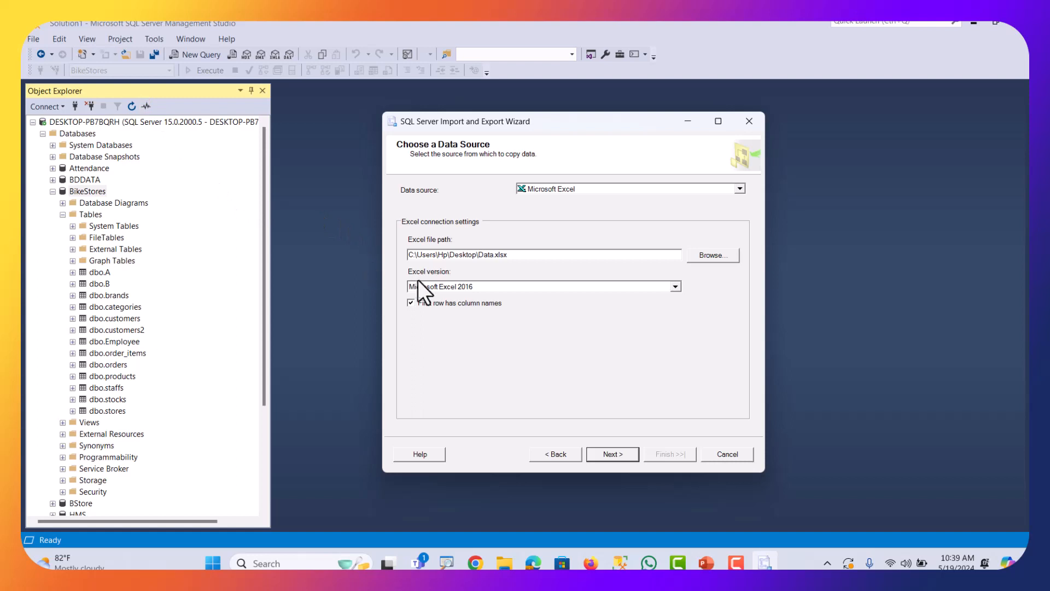
{"action": "left_click", "coordinate": [465, 286]}
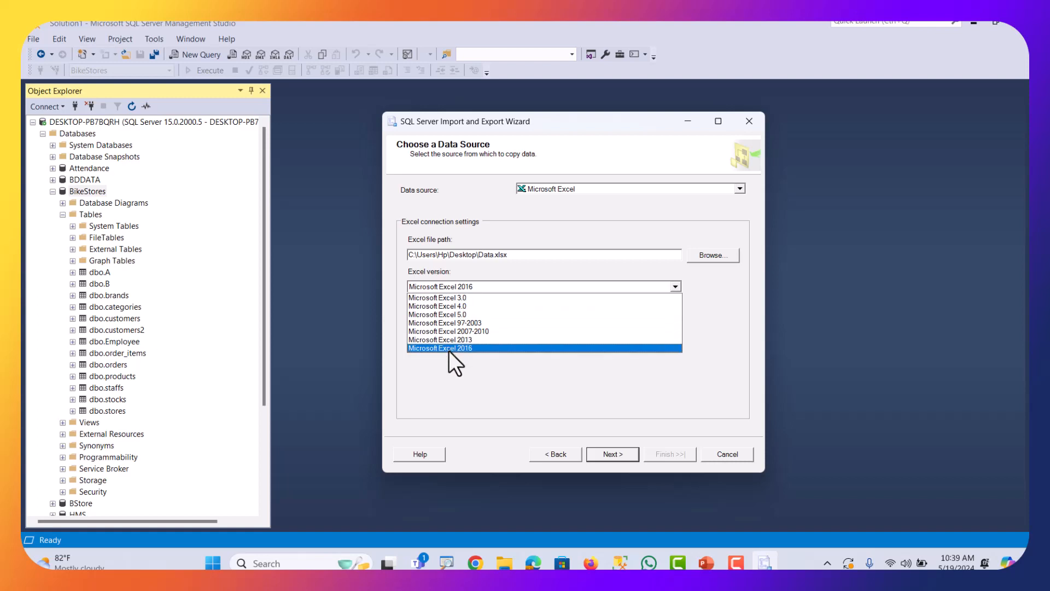
{"action": "left_click", "coordinate": [451, 350]}
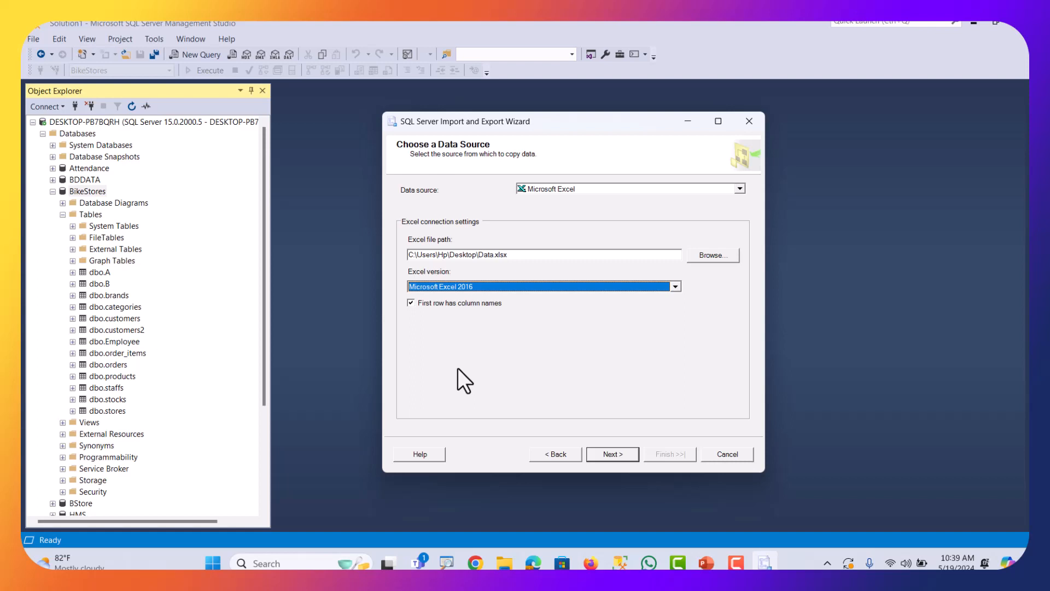
{"action": "left_click", "coordinate": [747, 120]}
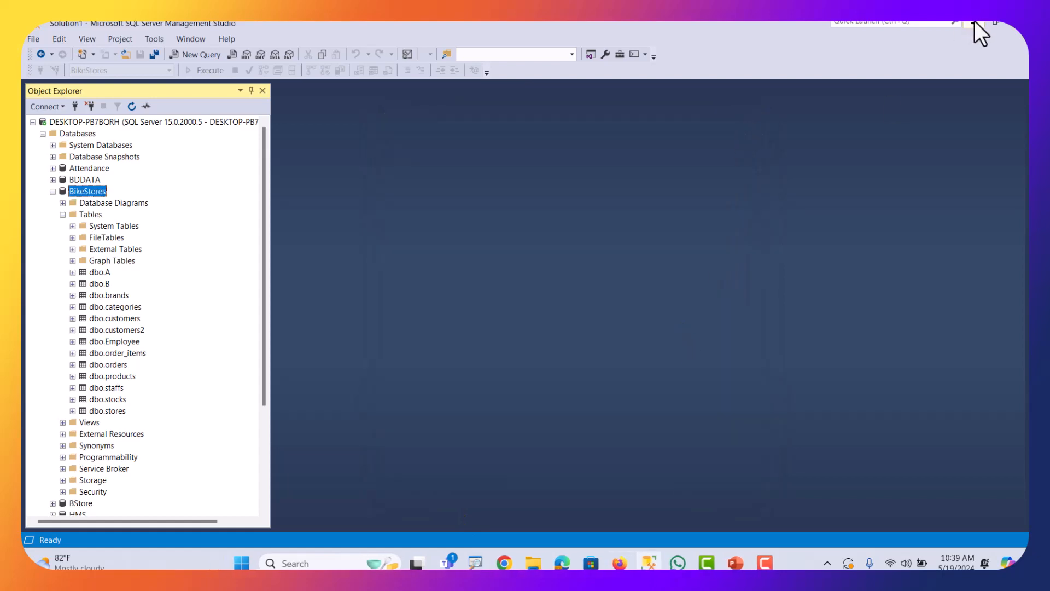
Switch to Excel by opening the Data workbook from the desktop, and start saving a copy to This PC.
{"action": "left_click", "coordinate": [975, 22]}
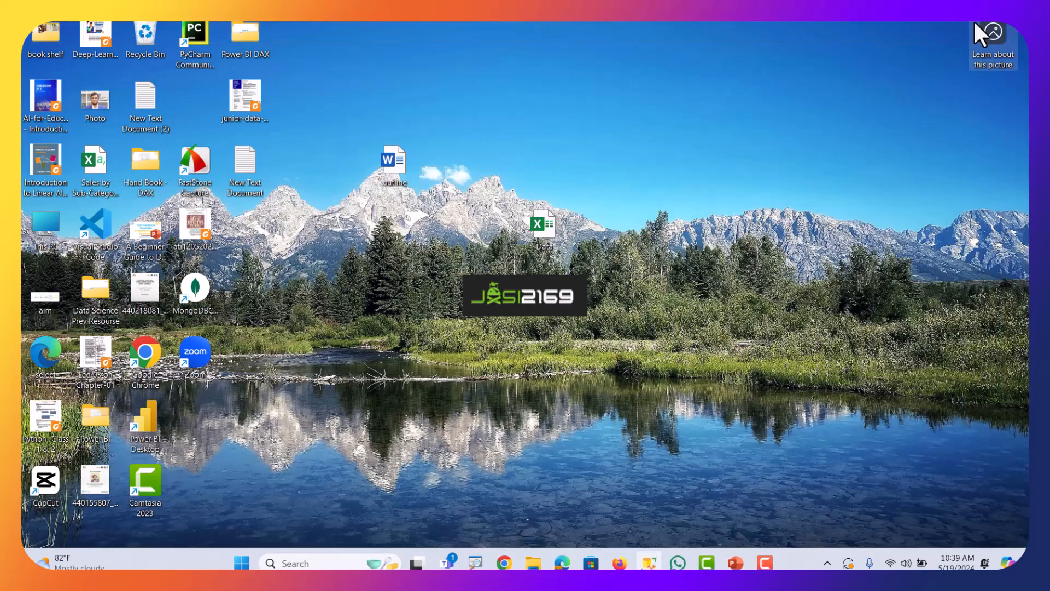
{"action": "double_click", "coordinate": [540, 229]}
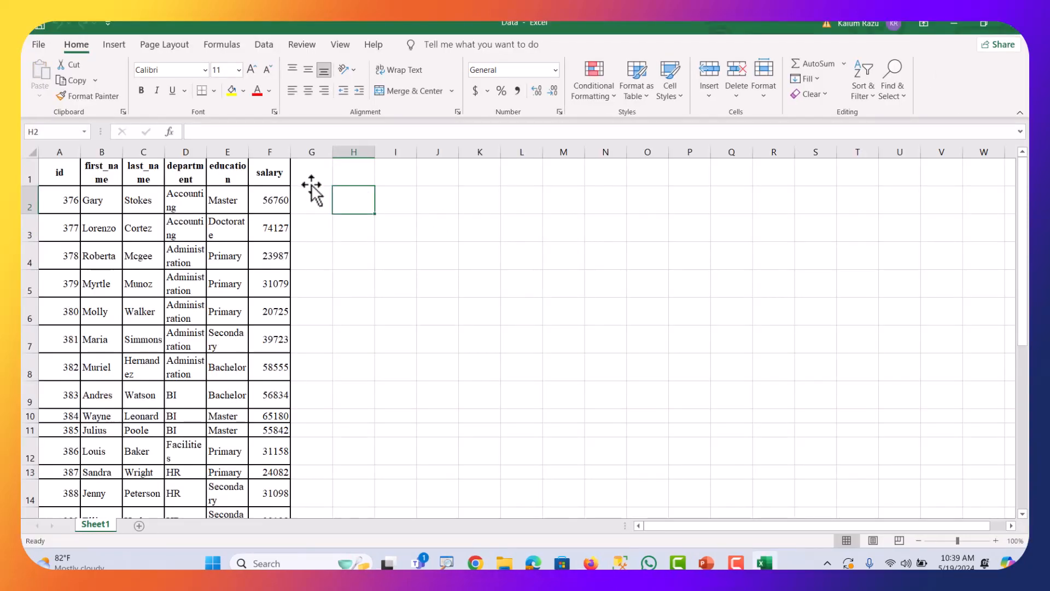
{"action": "left_click", "coordinate": [40, 41]}
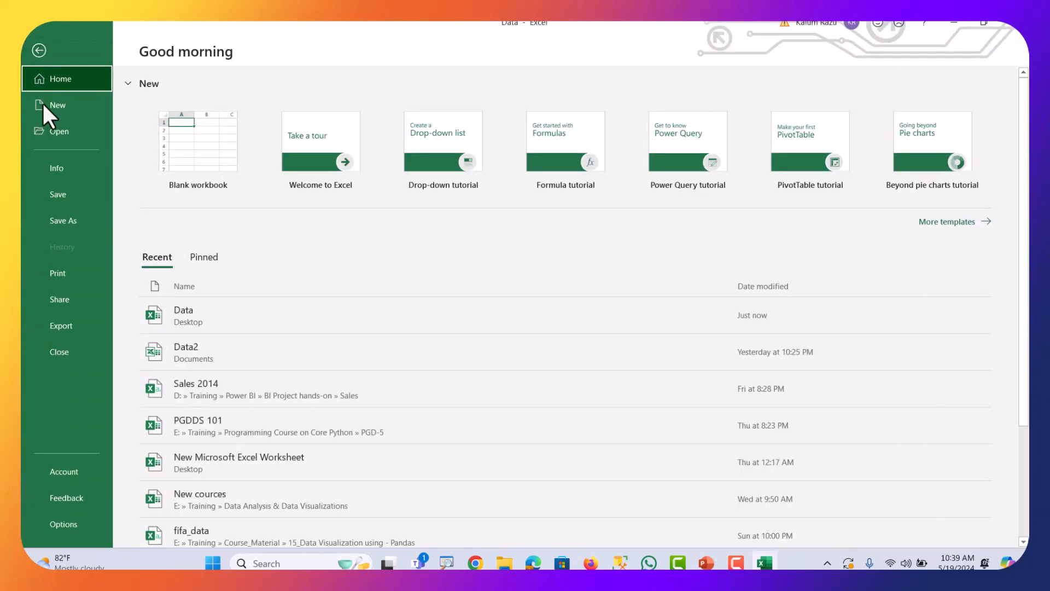
{"action": "left_click", "coordinate": [69, 218]}
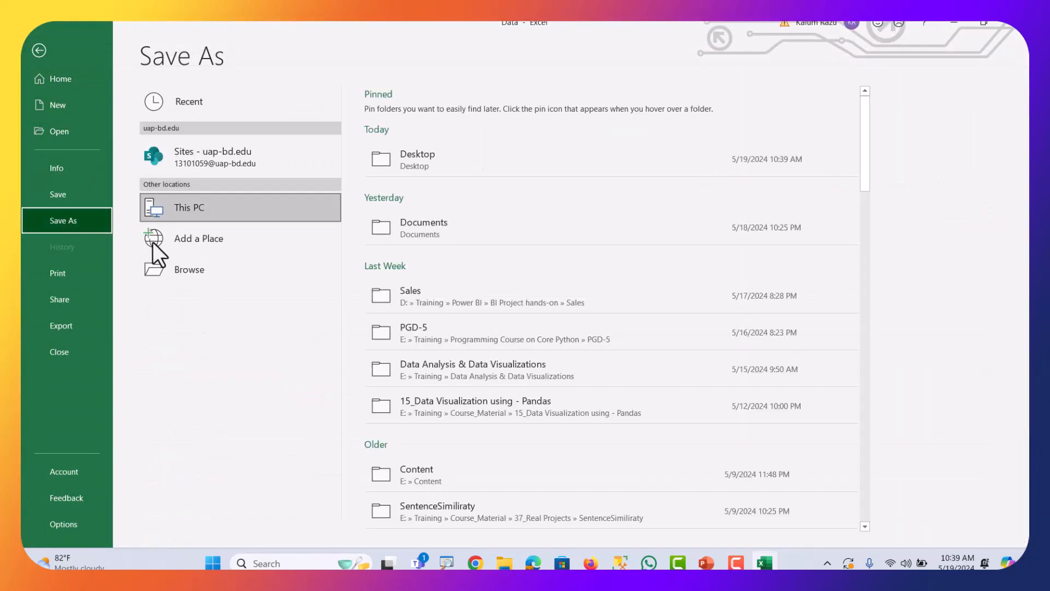
{"action": "left_click", "coordinate": [224, 208]}
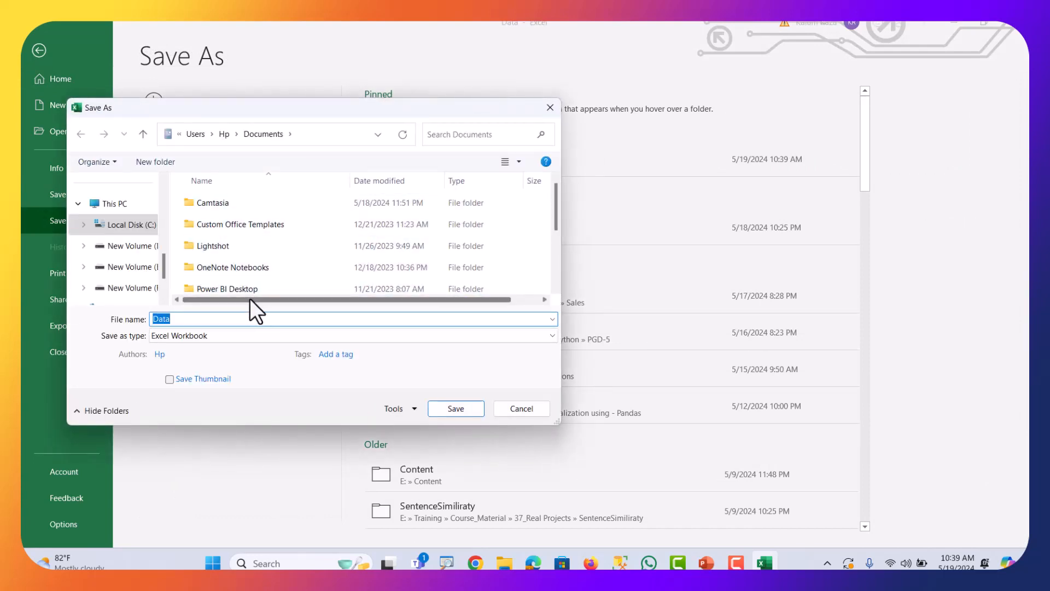
Save the workbook copy in Documents as DataNew in Excel 97-2003 Workbook format, and close it.
{"action": "left_click", "coordinate": [172, 319]}
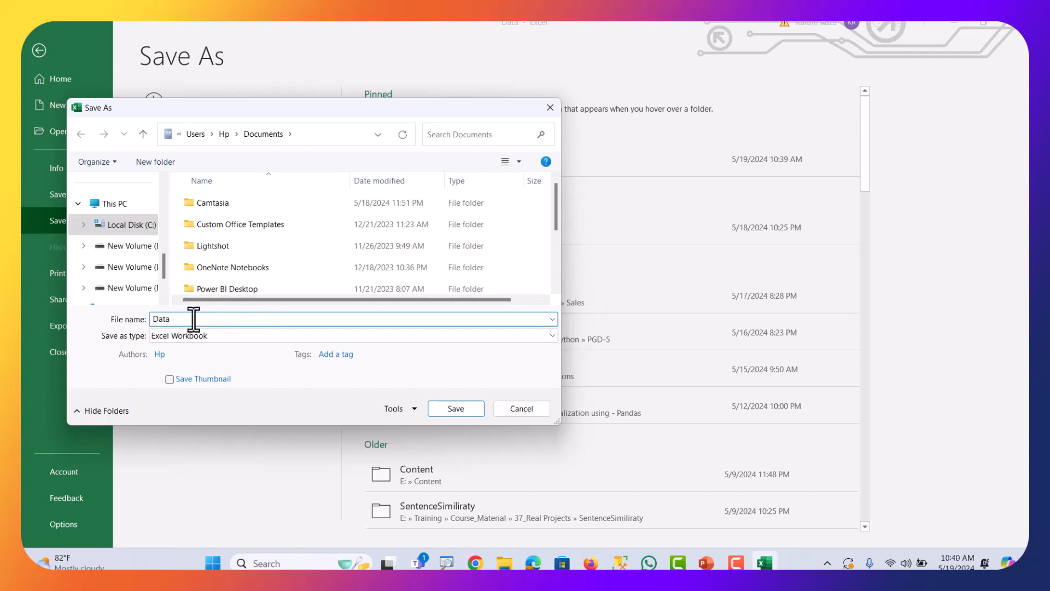
{"action": "type", "text": "New"}
{"action": "left_click", "coordinate": [223, 336]}
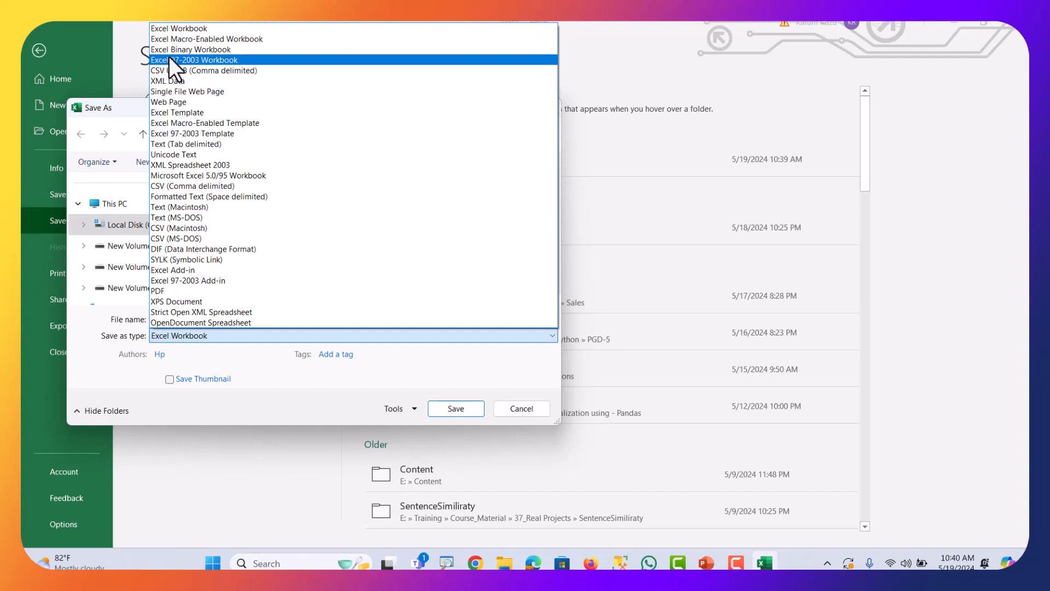
{"action": "left_click", "coordinate": [195, 60]}
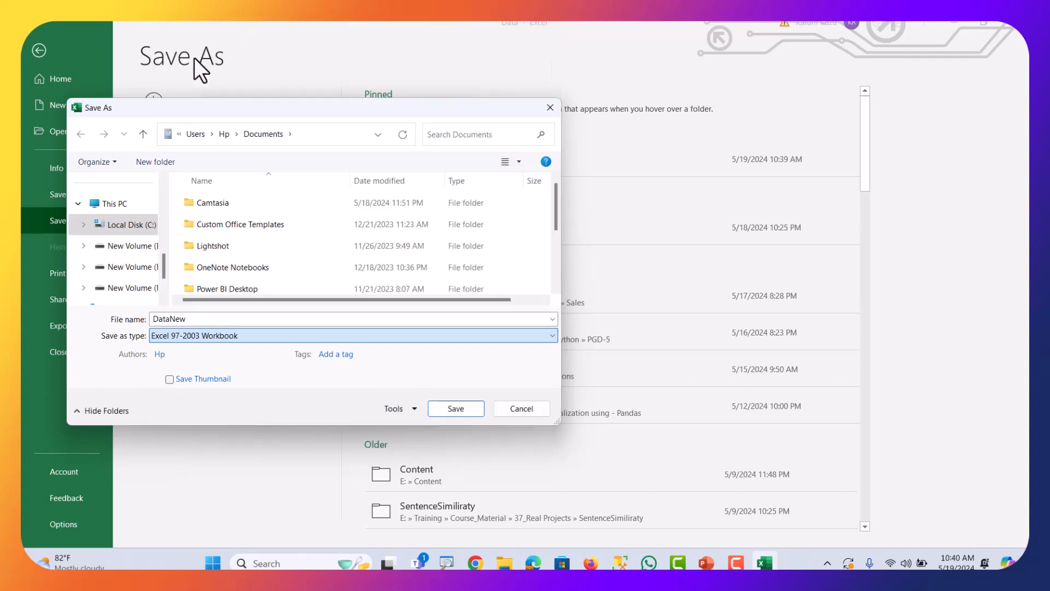
{"action": "left_click", "coordinate": [456, 408]}
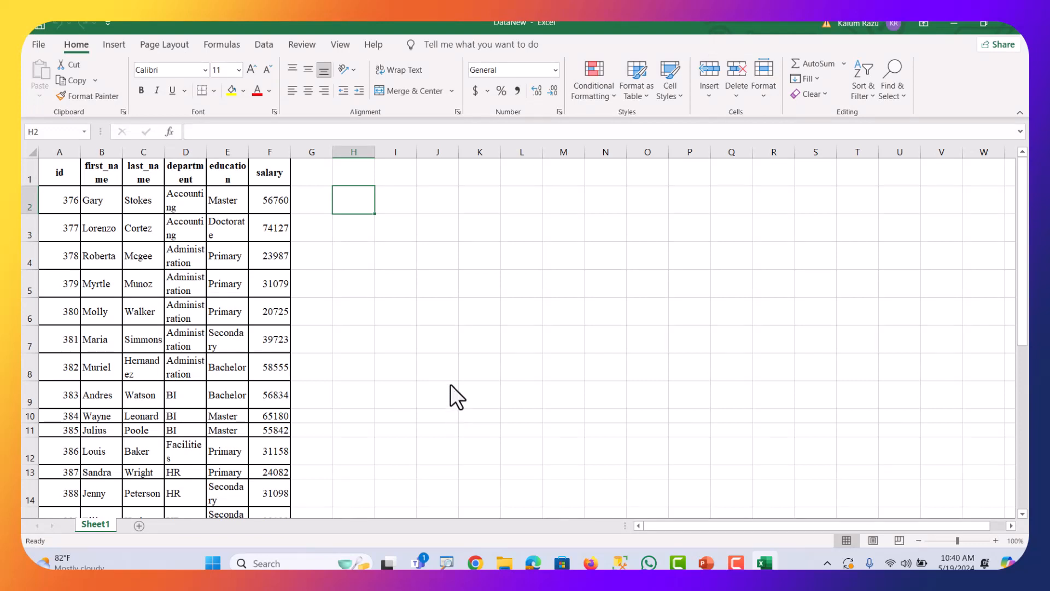
{"action": "left_click", "coordinate": [1009, 24]}
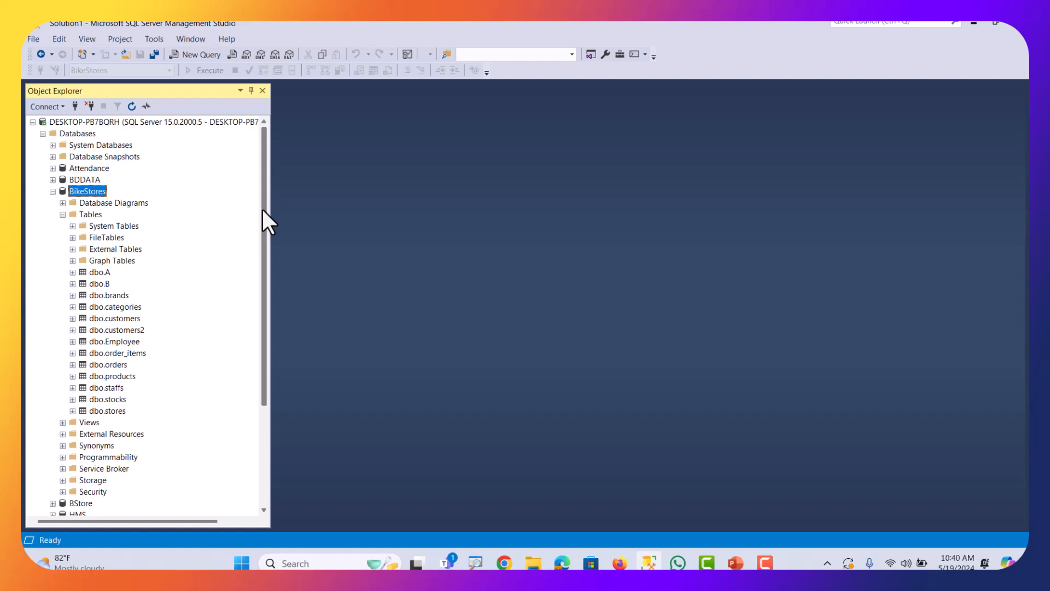
Launch the Import Data wizard again for the BikeStores database in SQL Server Management Studio.
{"action": "right_click", "coordinate": [96, 192]}
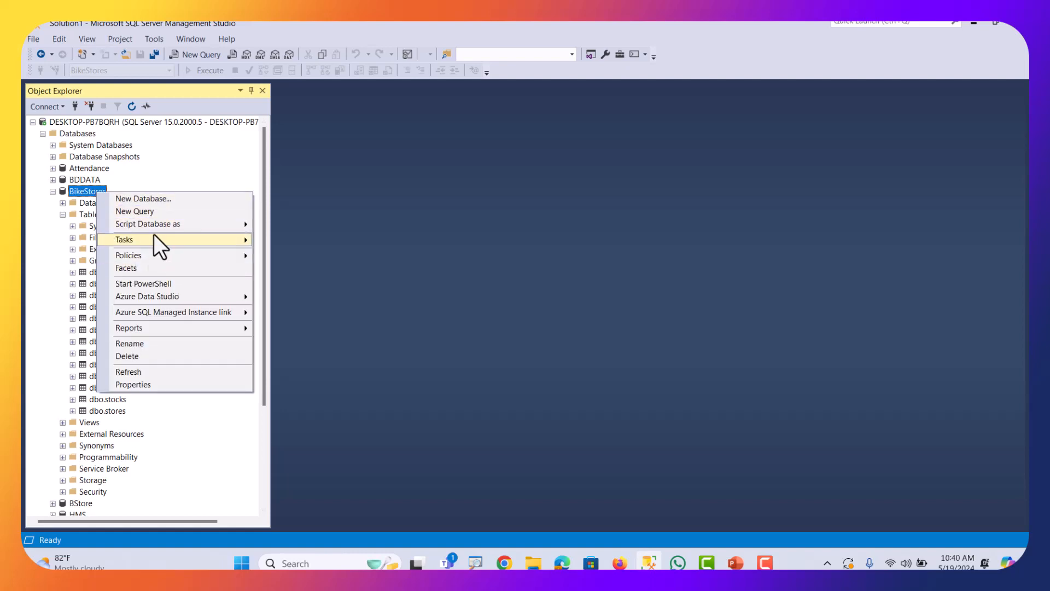
{"action": "mouse_move", "coordinate": [154, 234]}
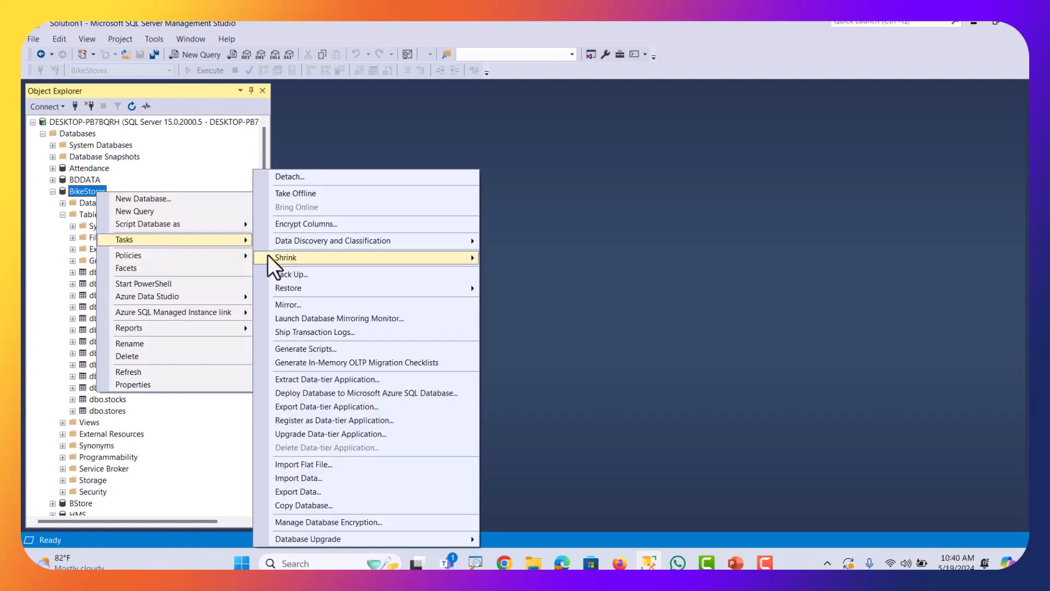
{"action": "left_click", "coordinate": [340, 479]}
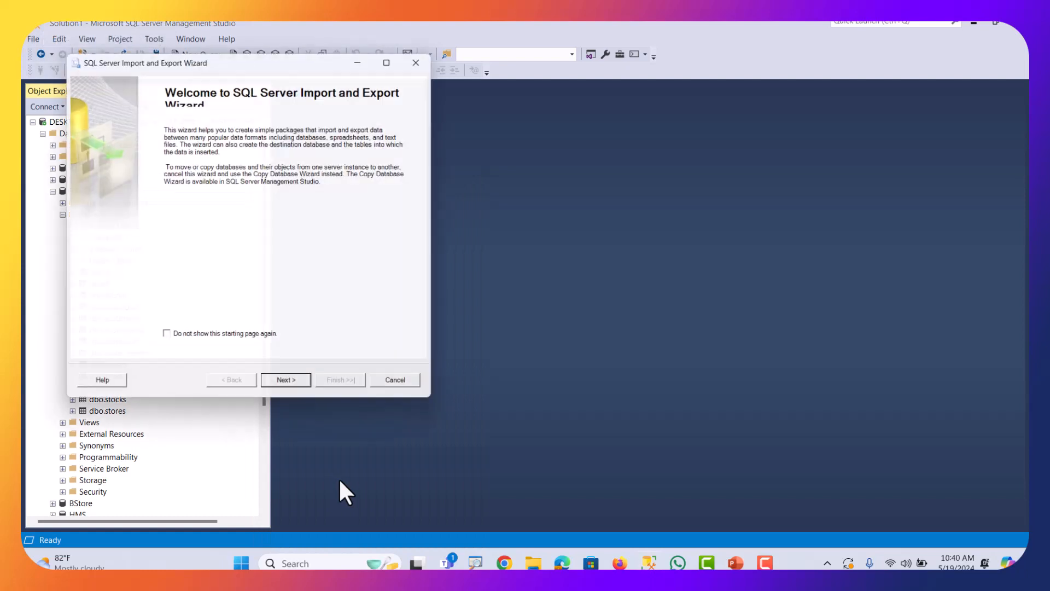
Continue past the wizard's welcome page and set the data source to Microsoft Excel.
{"action": "left_click", "coordinate": [291, 388]}
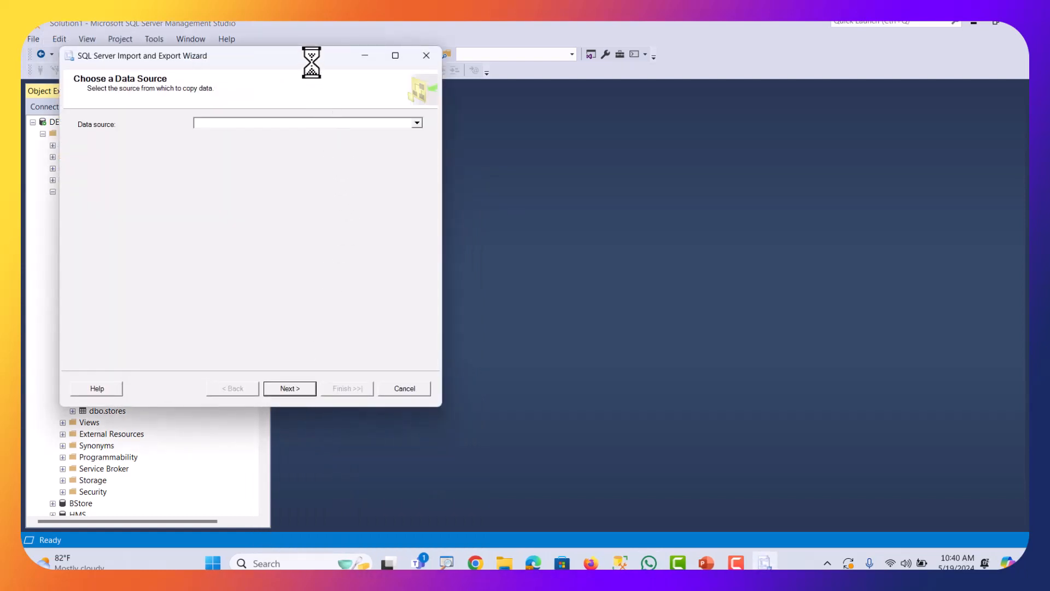
{"action": "left_click_drag", "start_coordinate": [312, 63], "coordinate": [567, 129]}
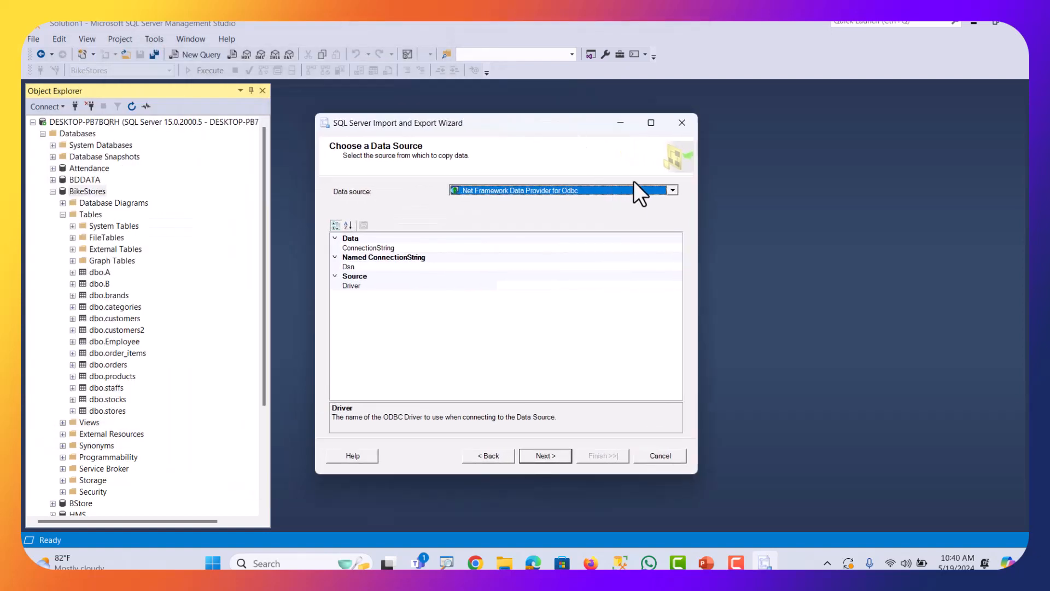
{"action": "left_click", "coordinate": [672, 190]}
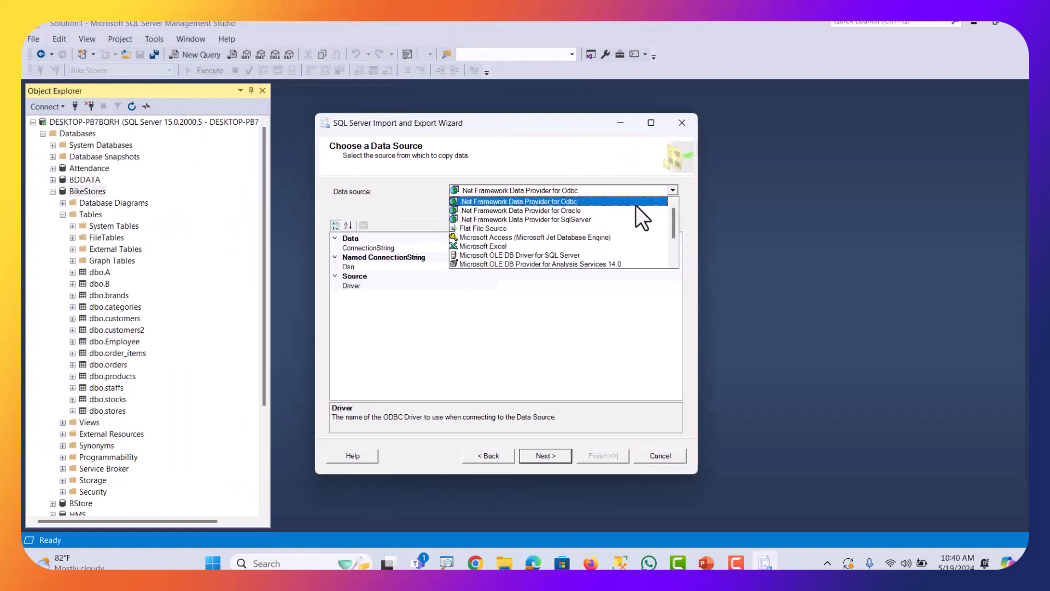
{"action": "left_click", "coordinate": [485, 245]}
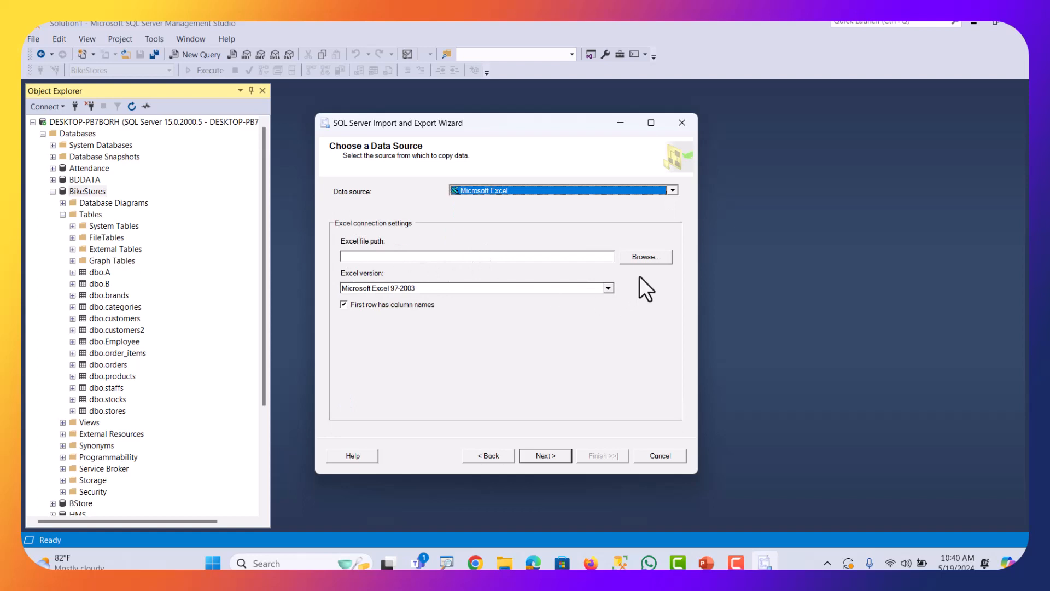
Choose the DataNew workbook from Documents as the Excel source file and continue to the destination settings.
{"action": "left_click", "coordinate": [645, 257]}
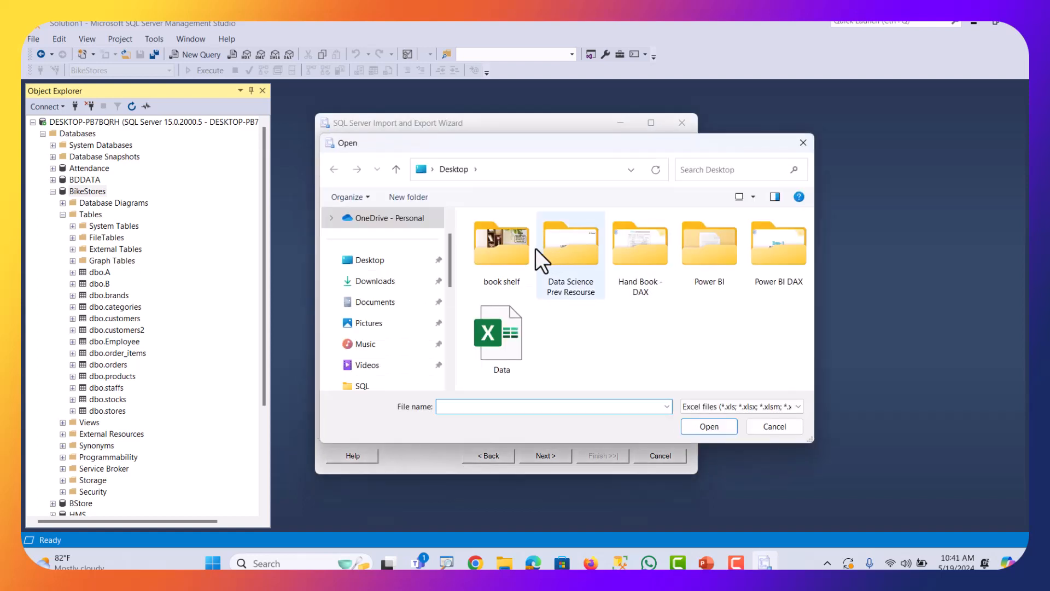
{"action": "left_click", "coordinate": [368, 302]}
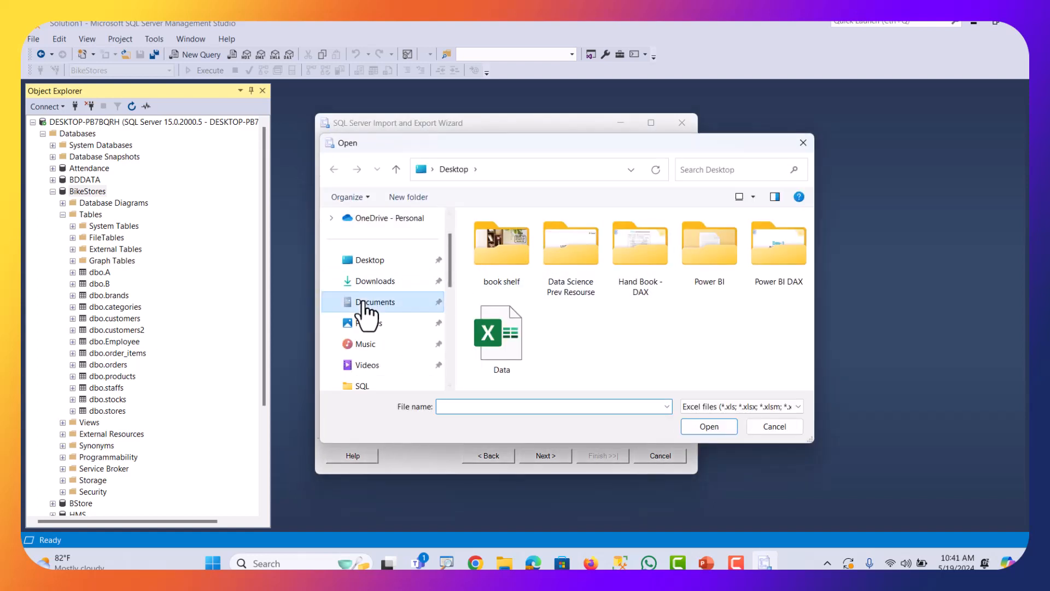
{"action": "scroll", "coordinate": [563, 292], "scroll_direction": "down", "scroll_amount": 3}
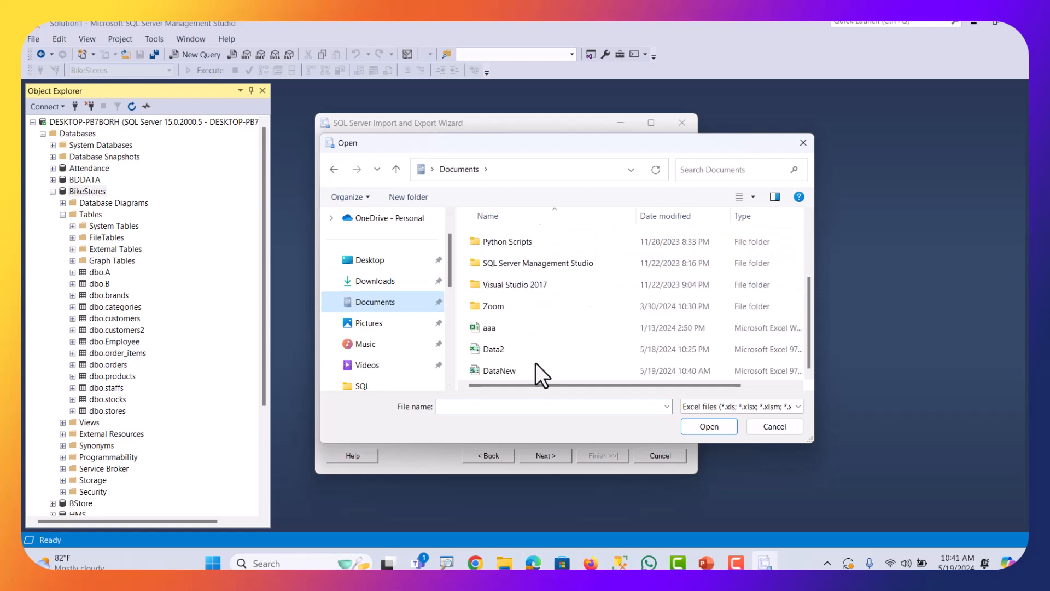
{"action": "left_click", "coordinate": [505, 371]}
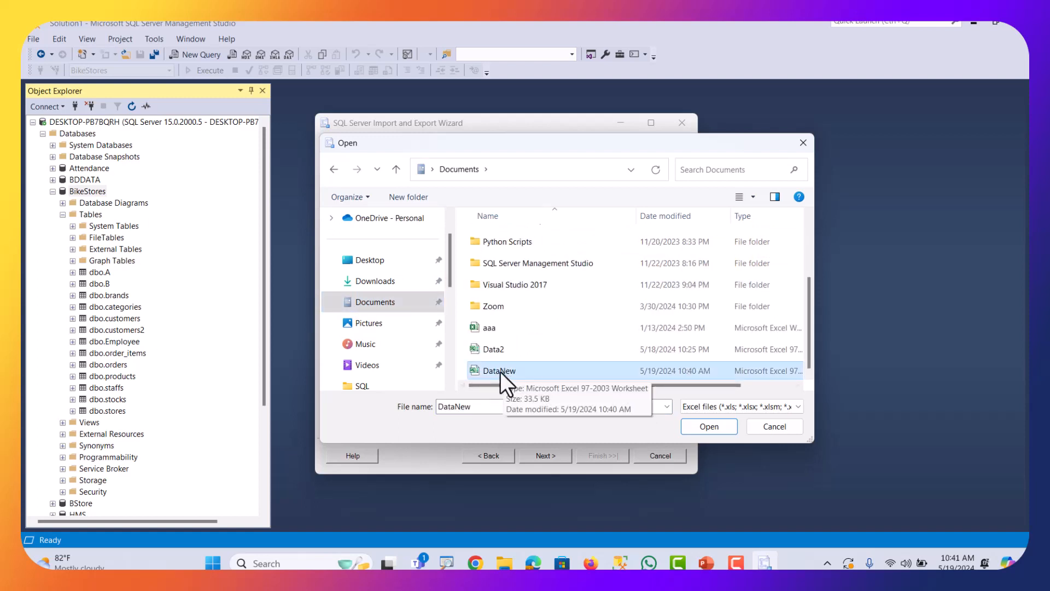
{"action": "left_click", "coordinate": [721, 429]}
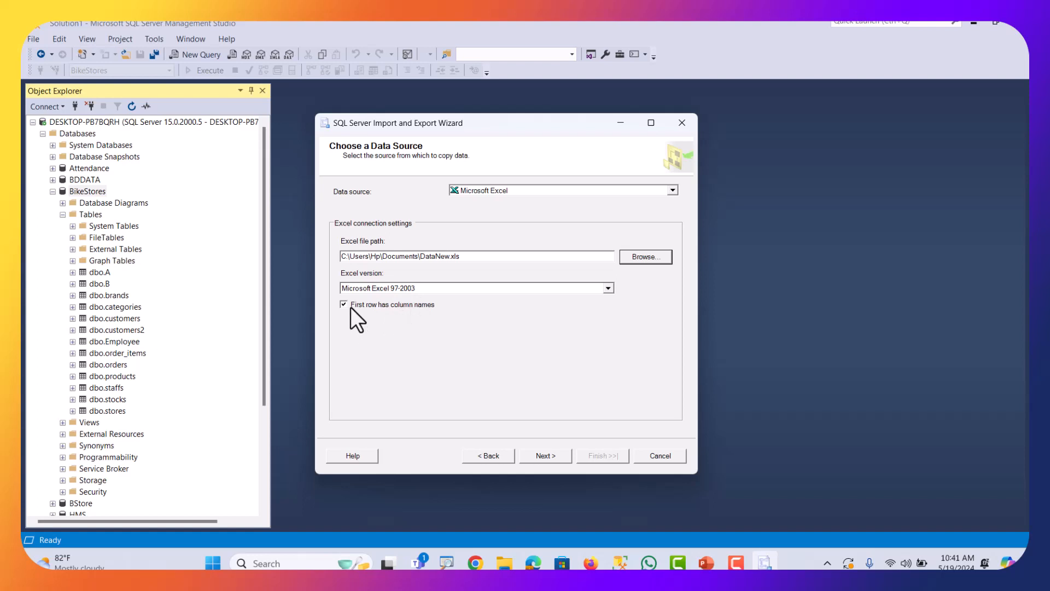
{"action": "left_click", "coordinate": [549, 454]}
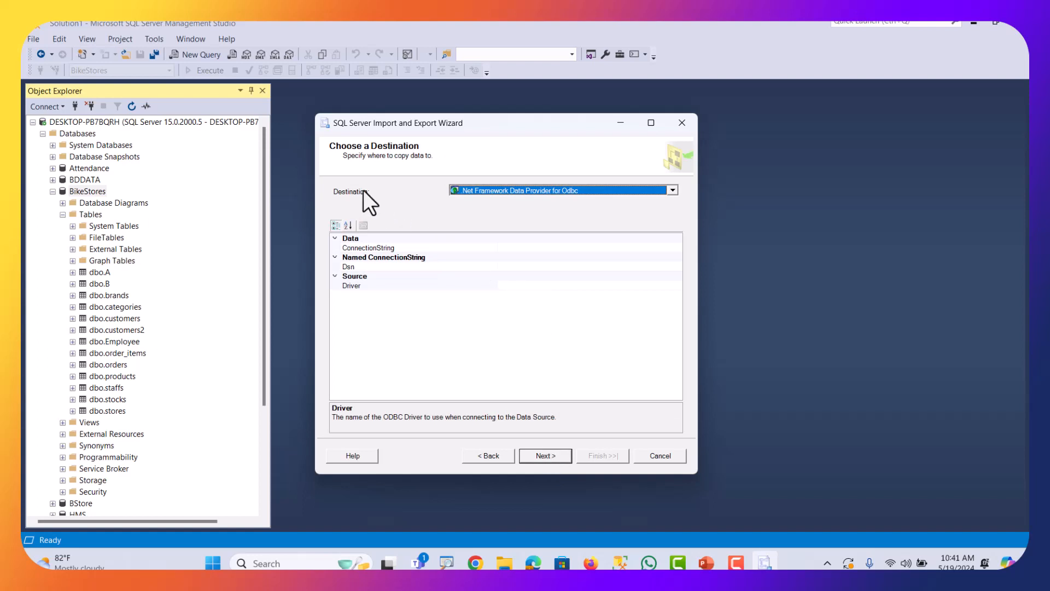
Set the import destination to SQL Server Native Client 11.0 with the BikeStores database, and continue.
{"action": "left_click", "coordinate": [475, 189]}
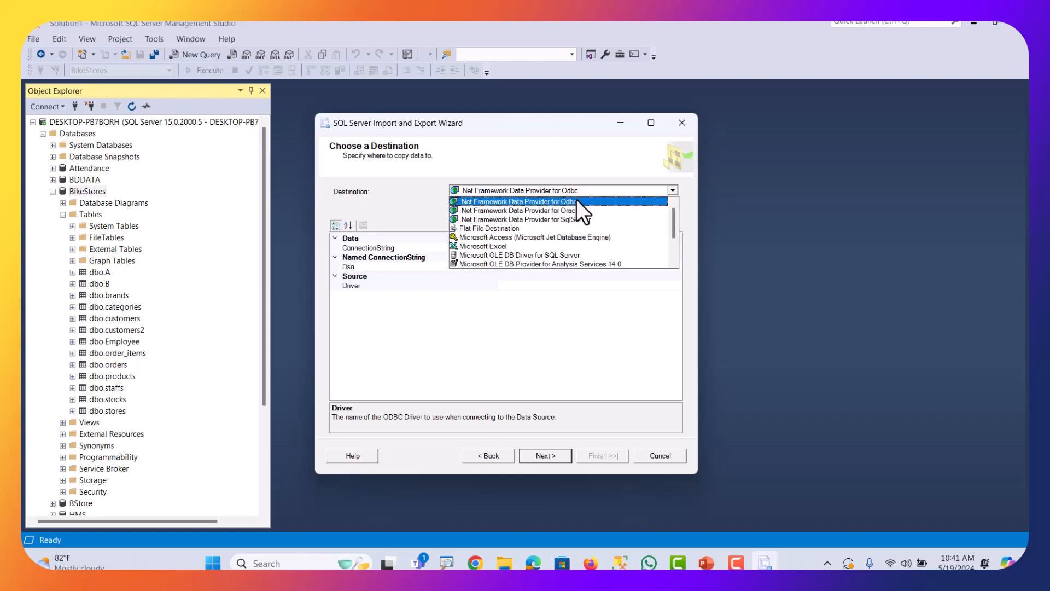
{"action": "scroll", "coordinate": [580, 204], "scroll_direction": "down", "scroll_amount": 2}
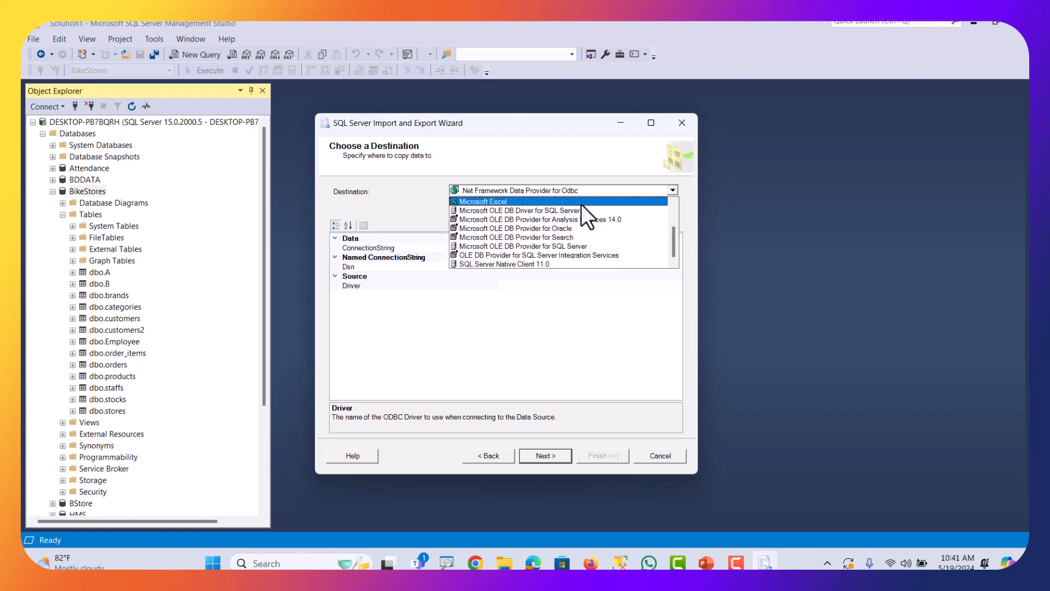
{"action": "left_click", "coordinate": [504, 265]}
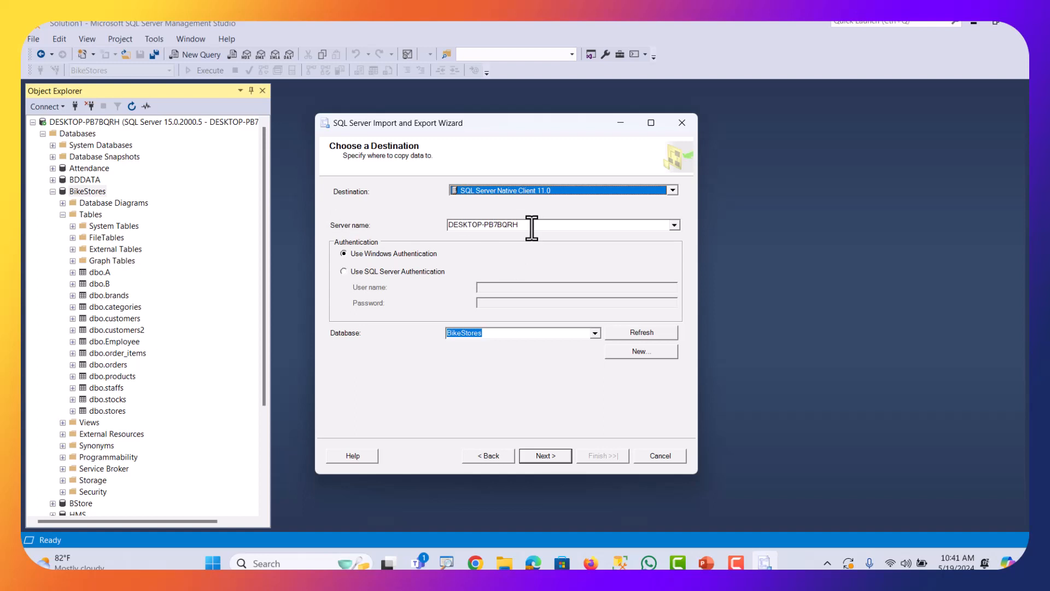
{"action": "double_click", "coordinate": [474, 335]}
{"action": "left_click", "coordinate": [497, 336]}
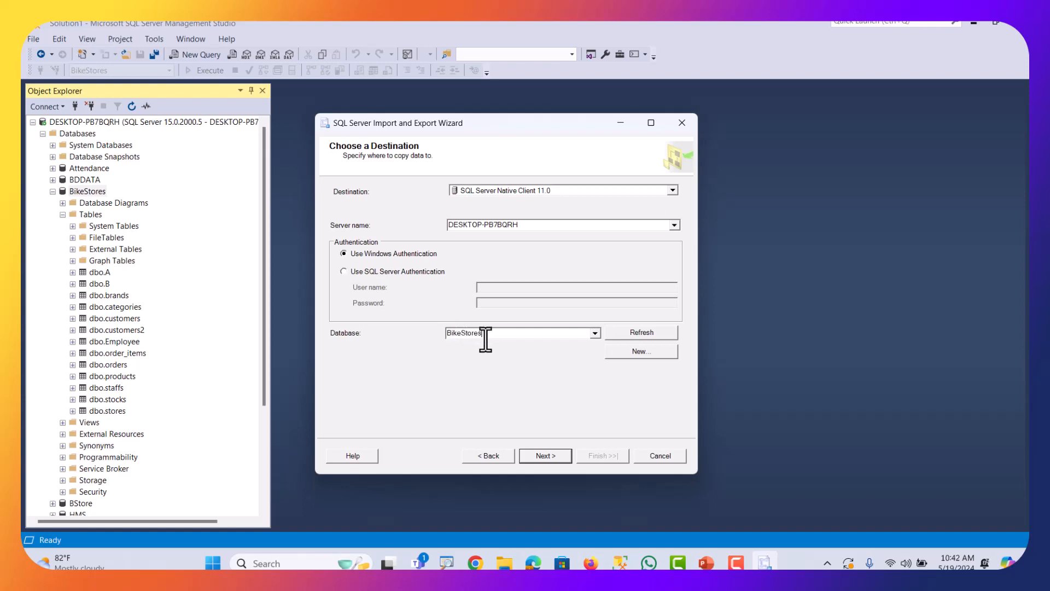
{"action": "left_click", "coordinate": [594, 333]}
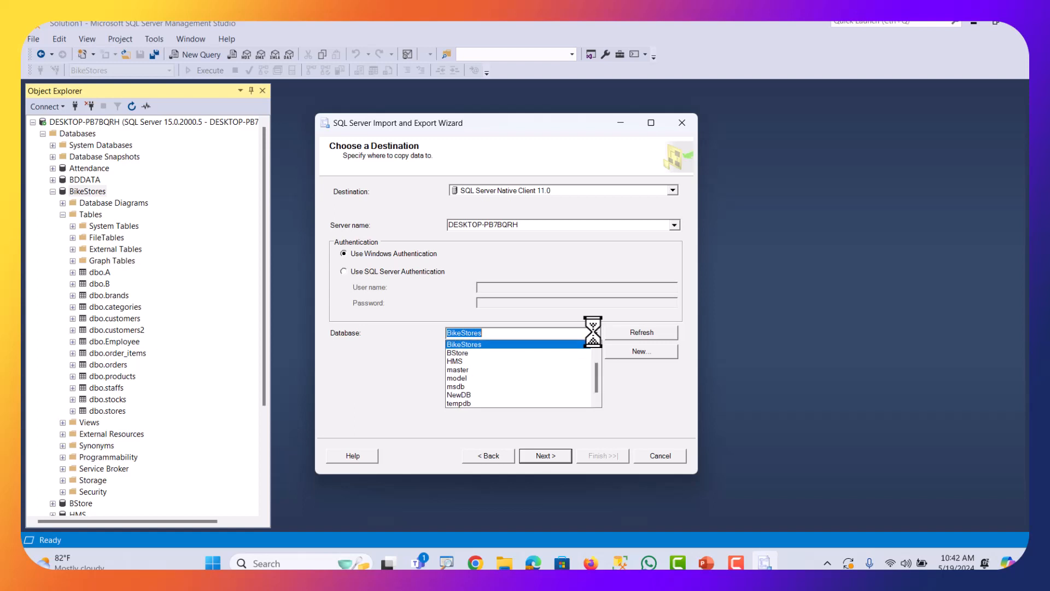
{"action": "left_click", "coordinate": [553, 344]}
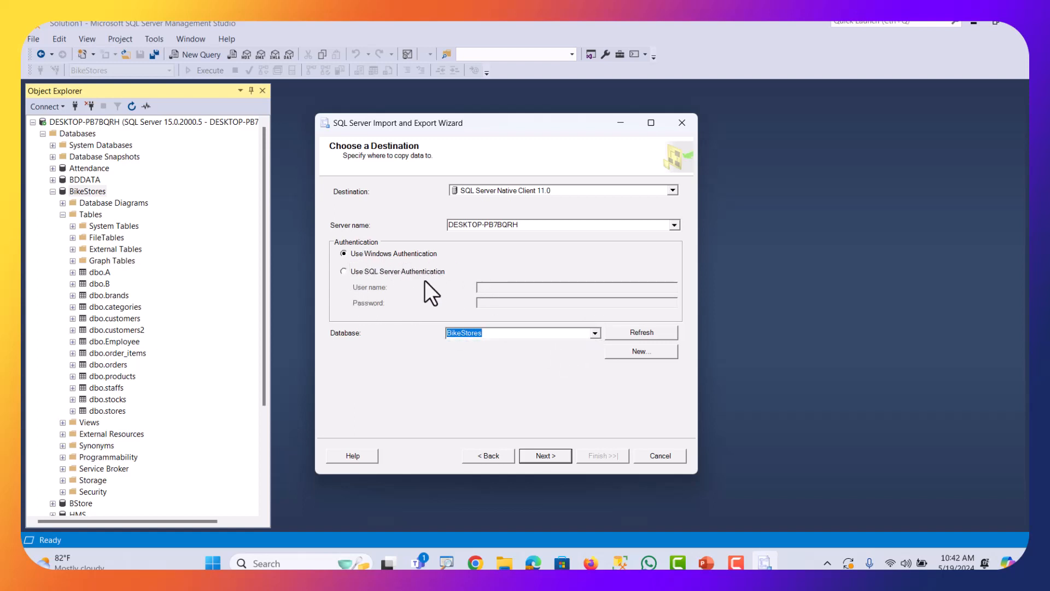
{"action": "left_click", "coordinate": [538, 455]}
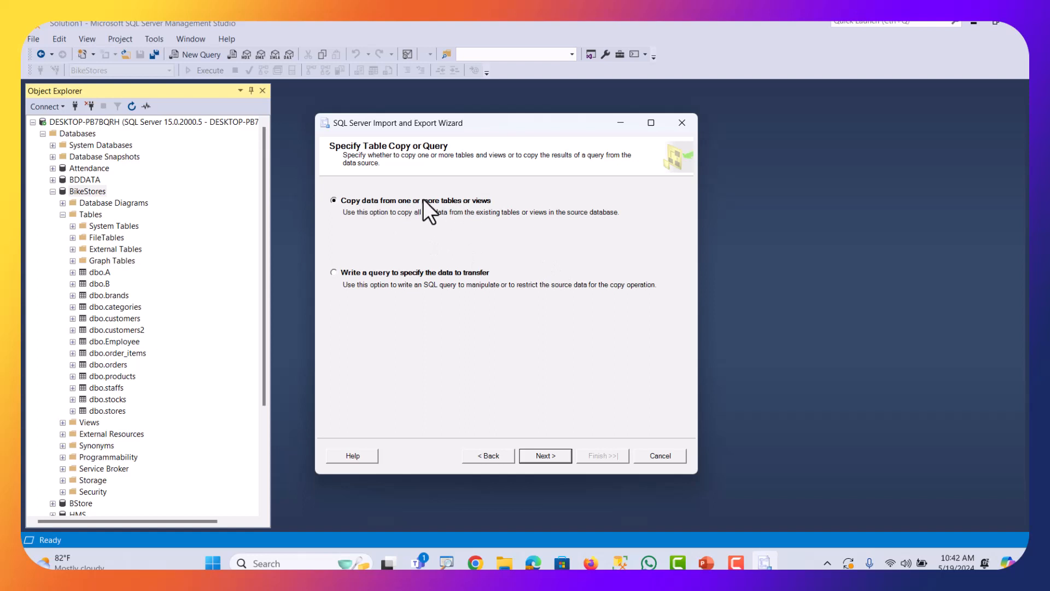
Copy the Sheet1$ table from the workbook by running the import immediately, and close the finished wizard.
{"action": "left_click", "coordinate": [537, 455]}
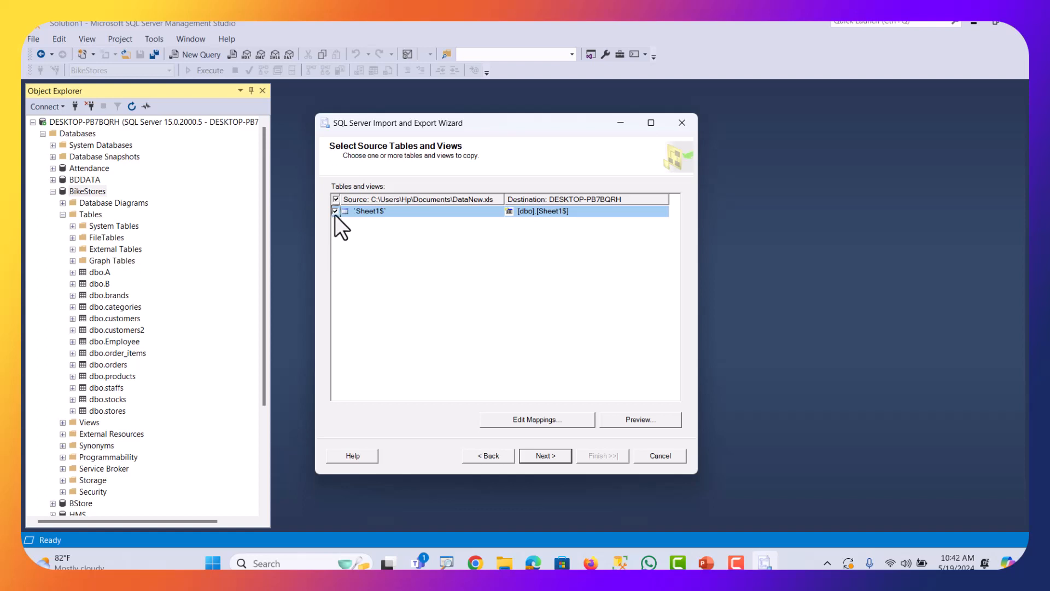
{"action": "left_click", "coordinate": [547, 454]}
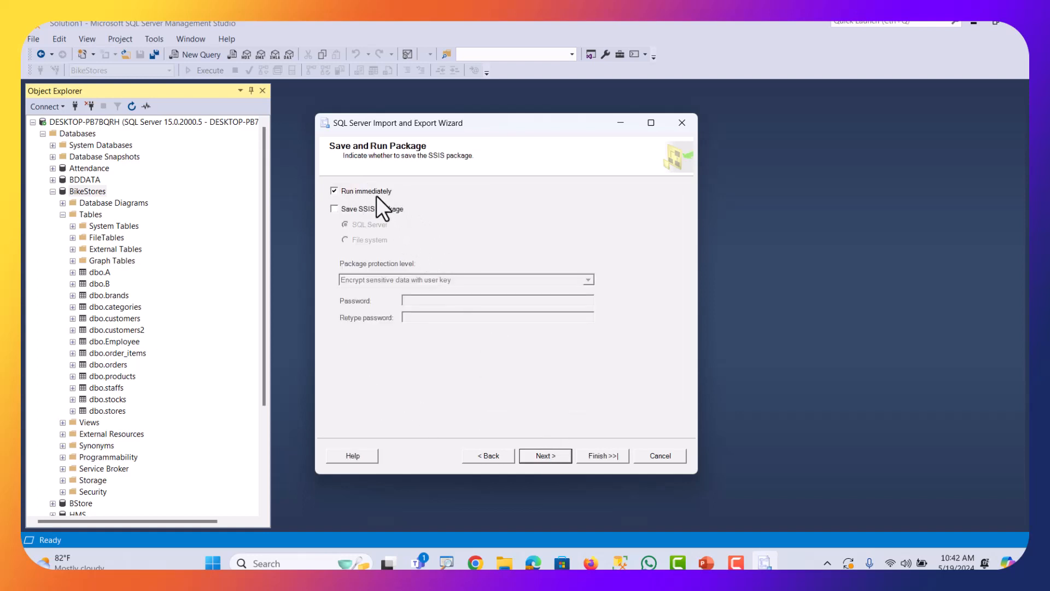
{"action": "left_click", "coordinate": [557, 458]}
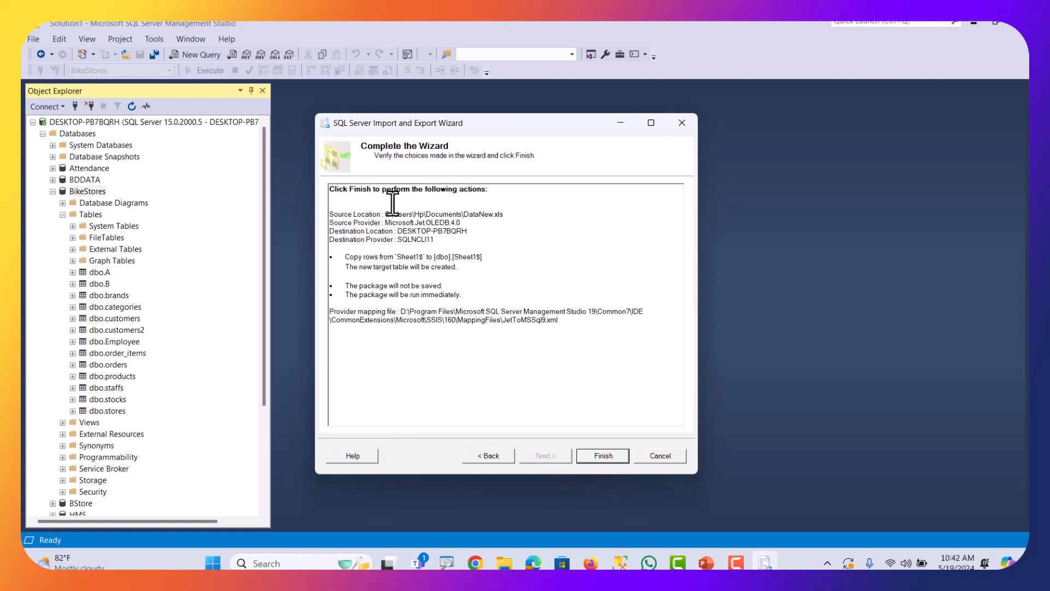
{"action": "left_click", "coordinate": [602, 456]}
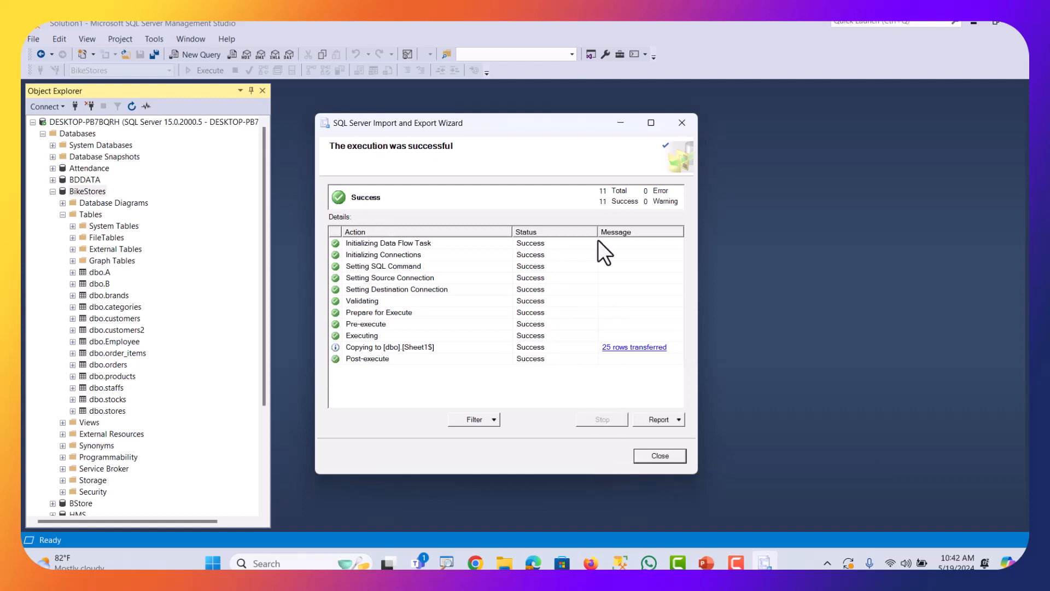
{"action": "left_click", "coordinate": [655, 454]}
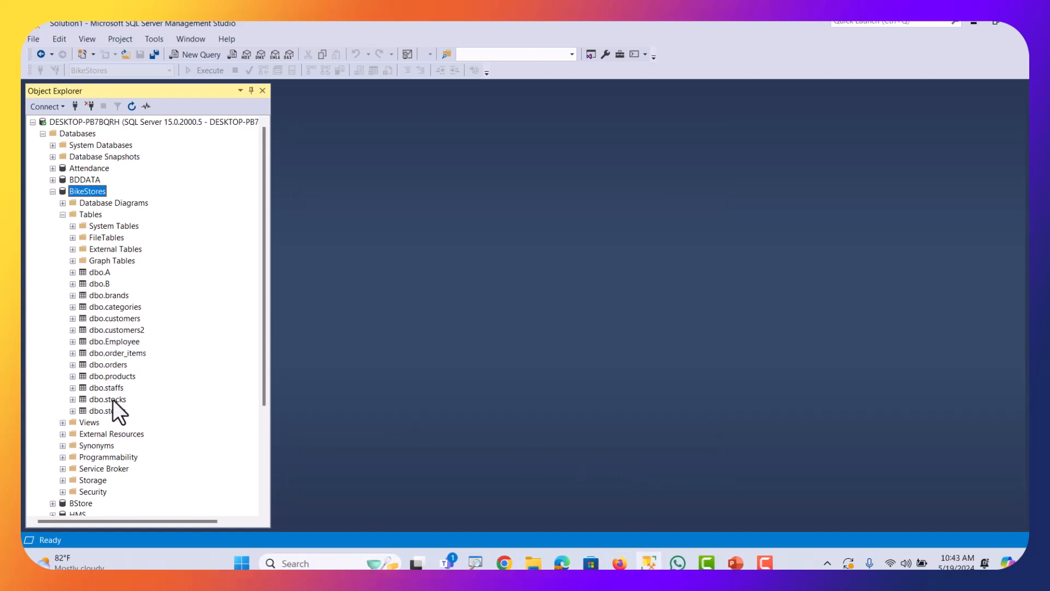
Refresh the BikeStores tables and rename the imported dbo.Sheet1$ table to Data.
{"action": "right_click", "coordinate": [85, 216]}
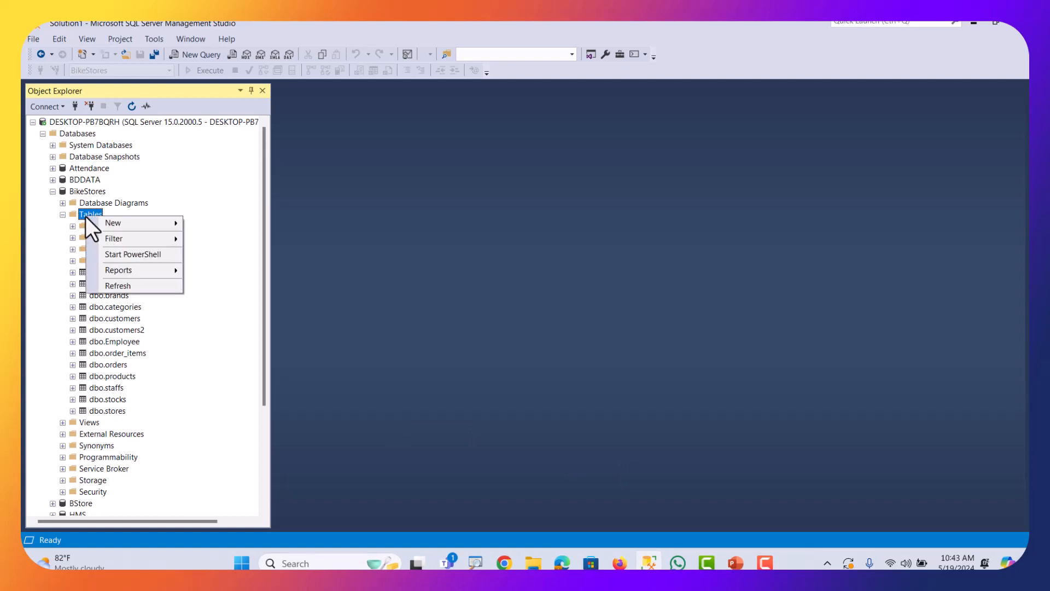
{"action": "left_click", "coordinate": [133, 288]}
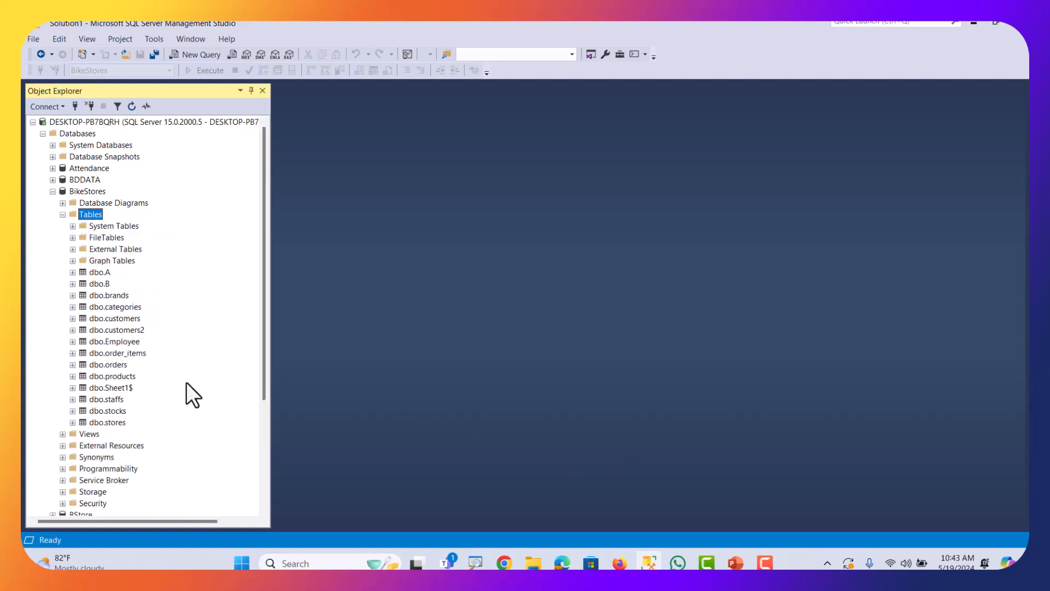
{"action": "left_click", "coordinate": [117, 388]}
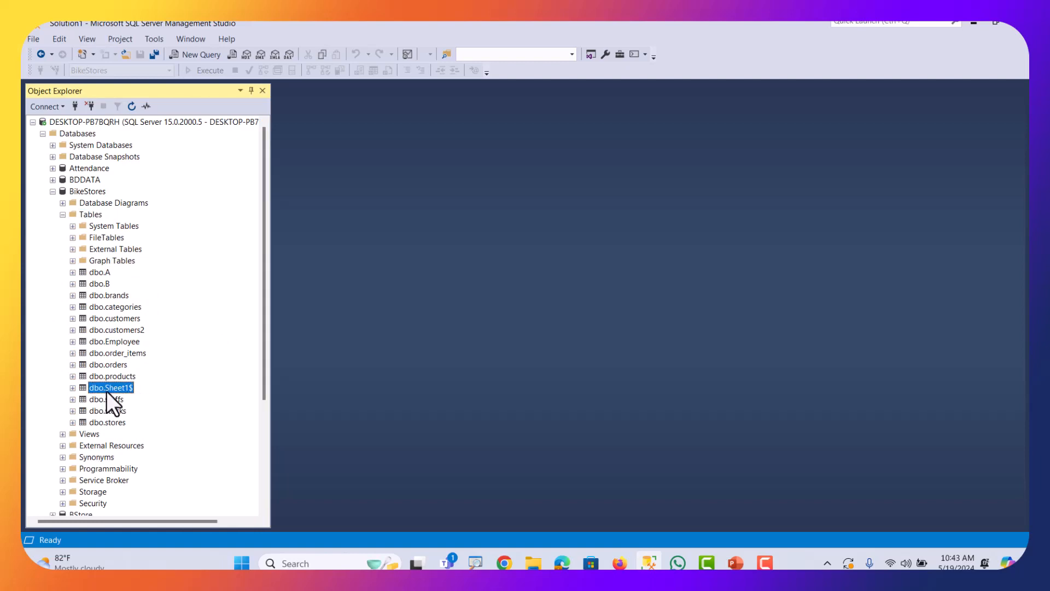
{"action": "right_click", "coordinate": [116, 392]}
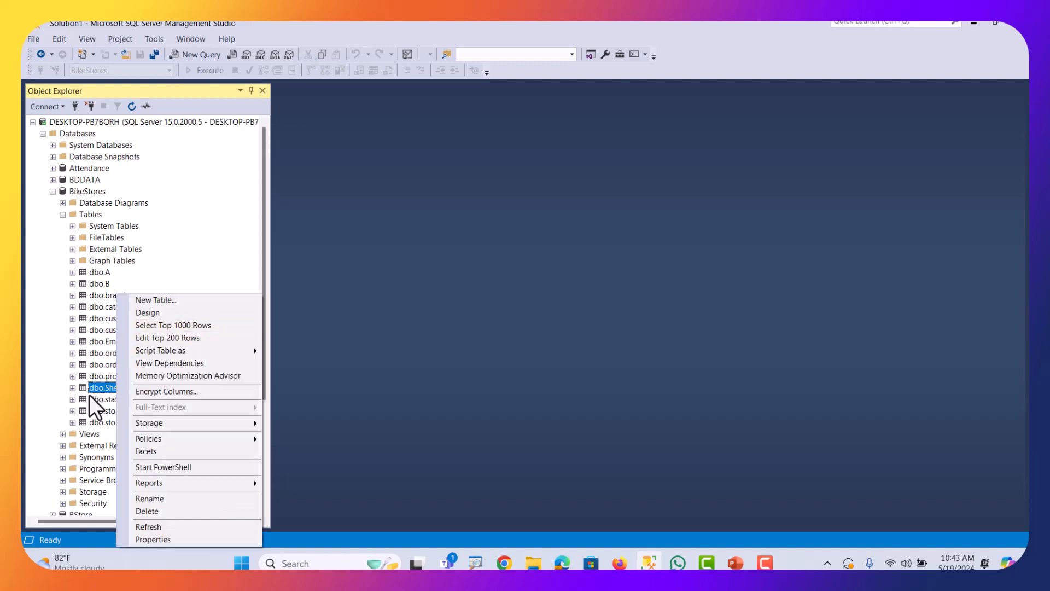
{"action": "left_click", "coordinate": [142, 497]}
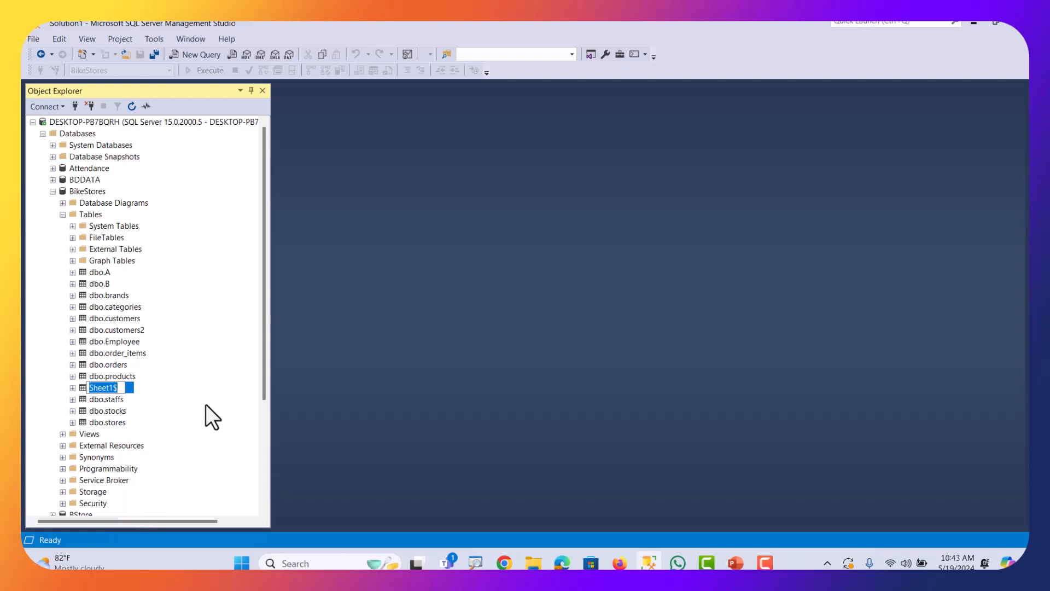
{"action": "type", "text": "Data"}
{"action": "key", "text": "Return"}
Create a new query containing "select * from data" and execute it.
{"action": "left_click", "coordinate": [183, 56]}
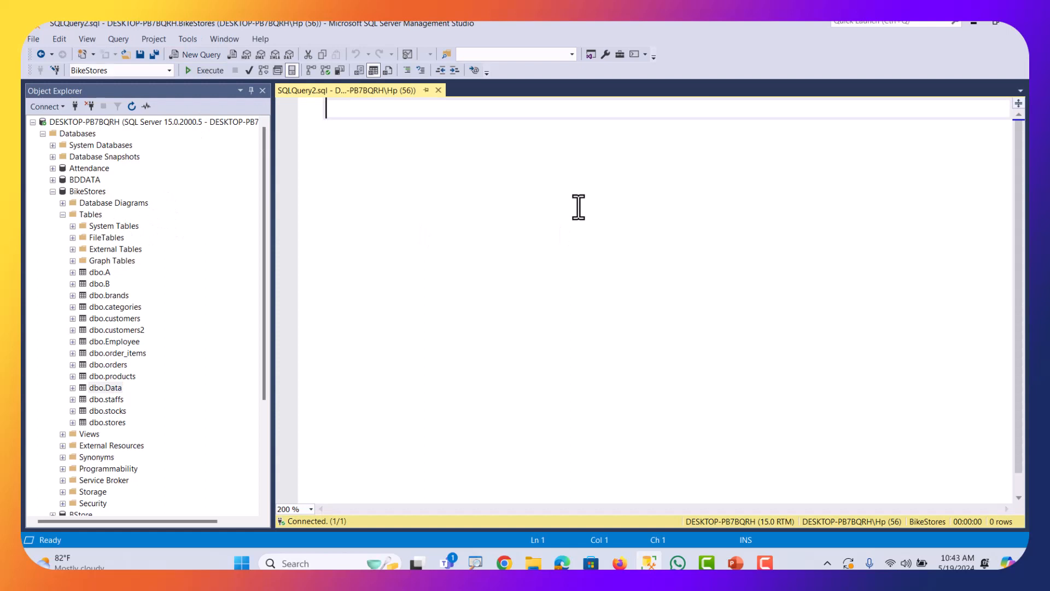
{"action": "type", "text": "sele"}
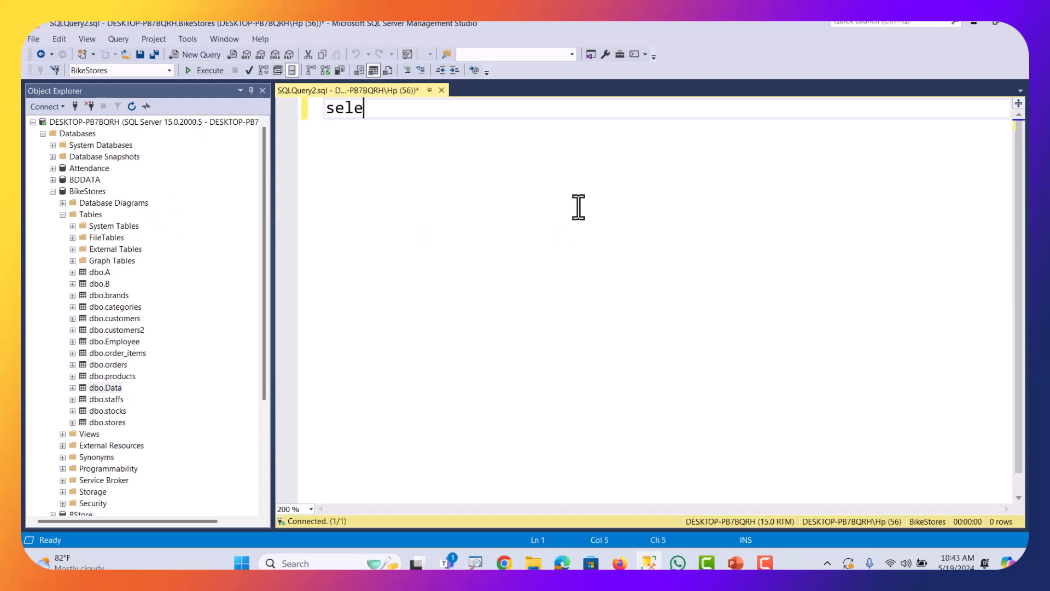
{"action": "type", "text": "ct * from "}
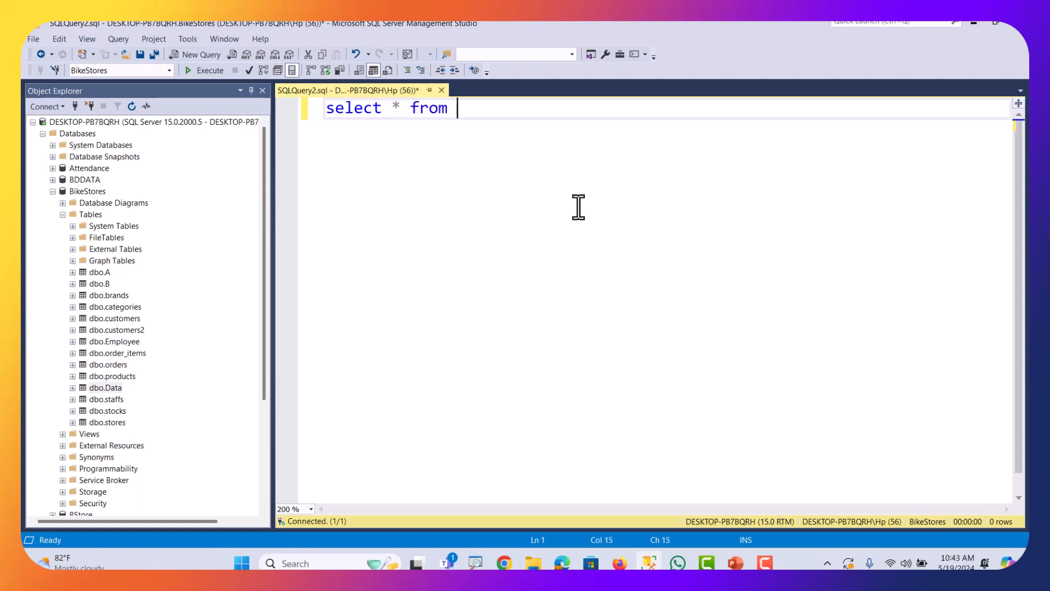
{"action": "type", "text": "data"}
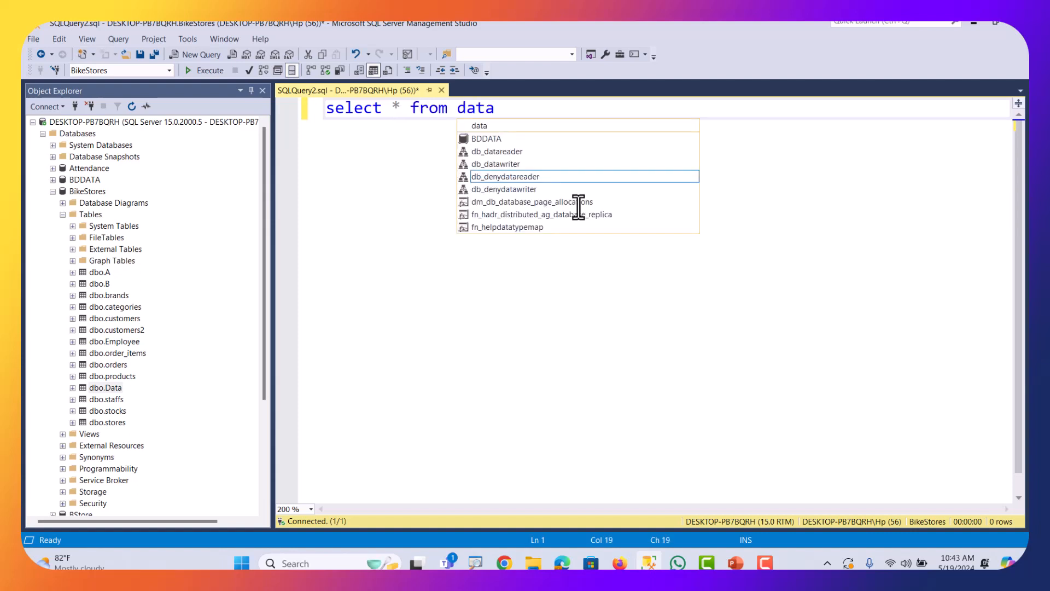
{"action": "key", "text": "Escape"}
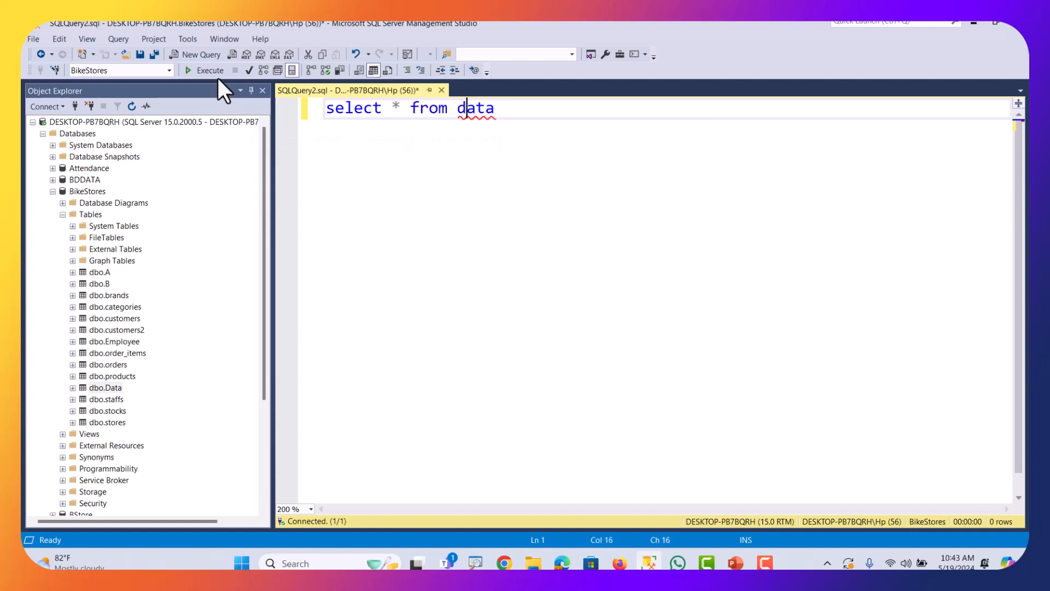
{"action": "left_click", "coordinate": [211, 70]}
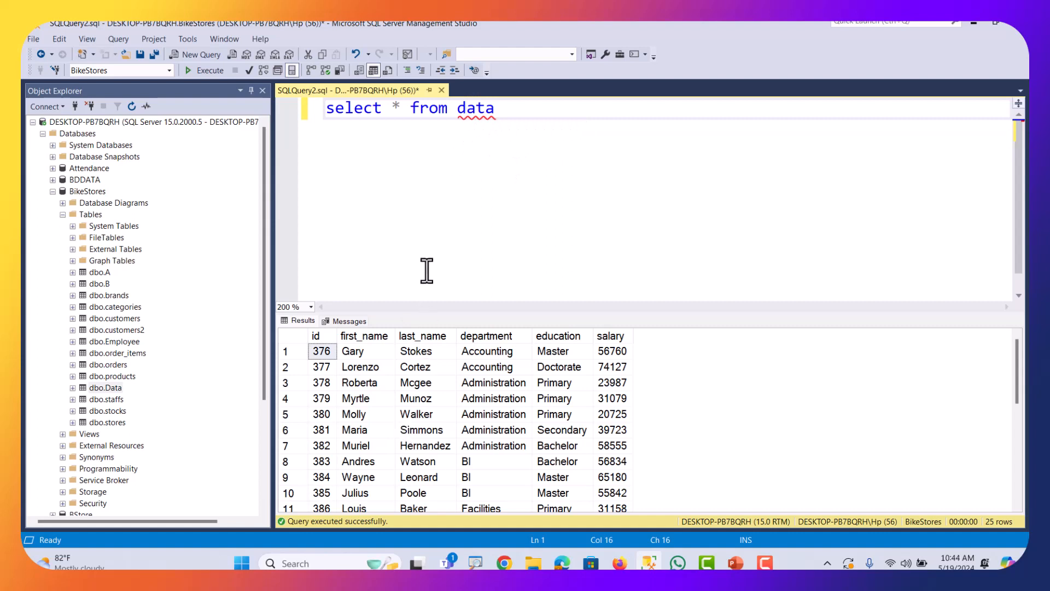
Enclose the table name in square brackets so the query reads "select * from [data]", and execute it again.
{"action": "left_click", "coordinate": [457, 113]}
{"action": "type", "text": "["}
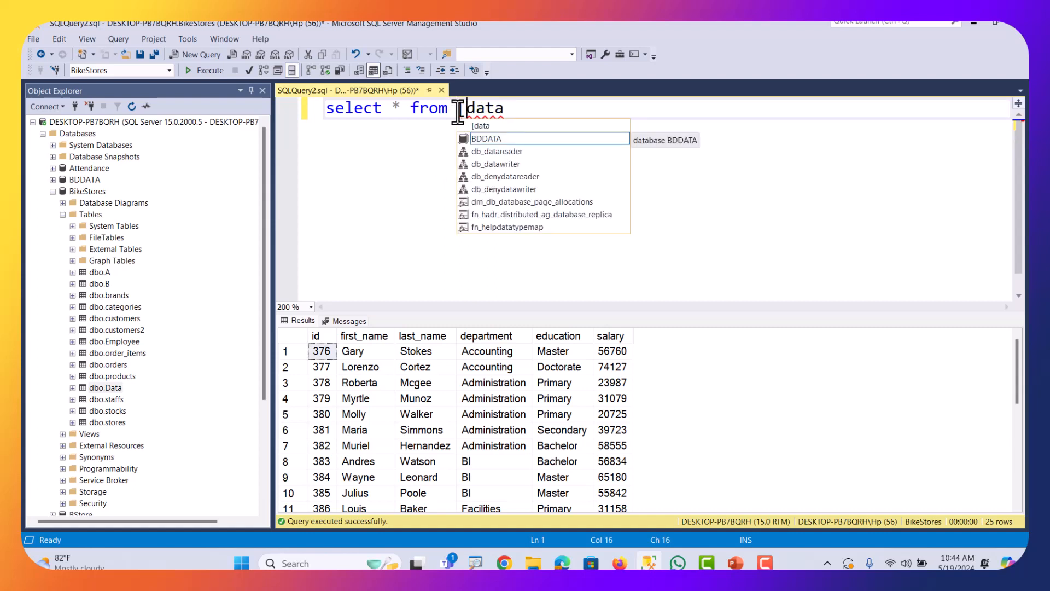
{"action": "left_click", "coordinate": [513, 111]}
{"action": "type", "text": "]"}
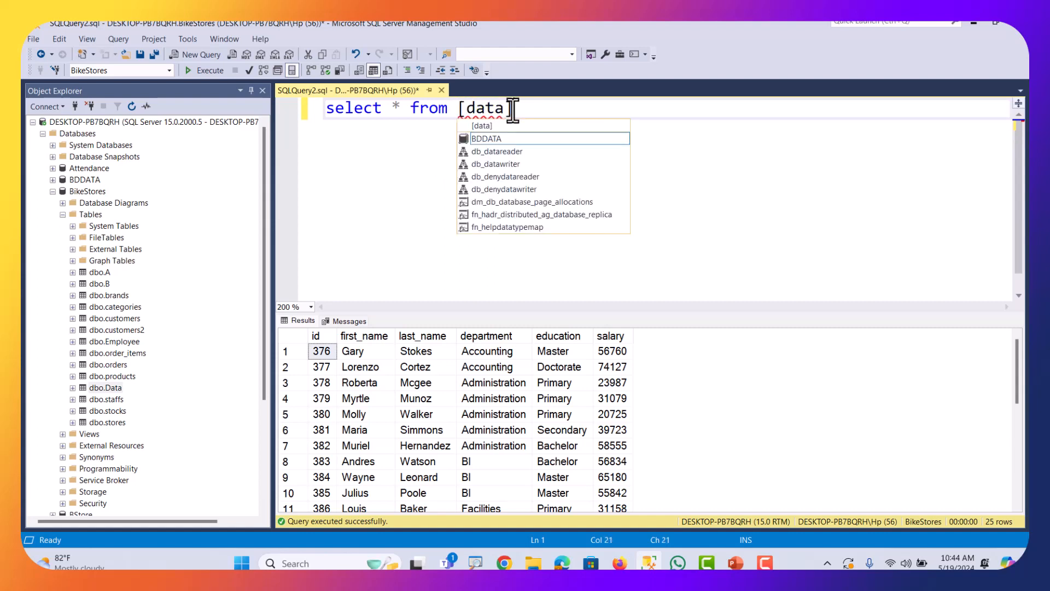
{"action": "left_click", "coordinate": [408, 158]}
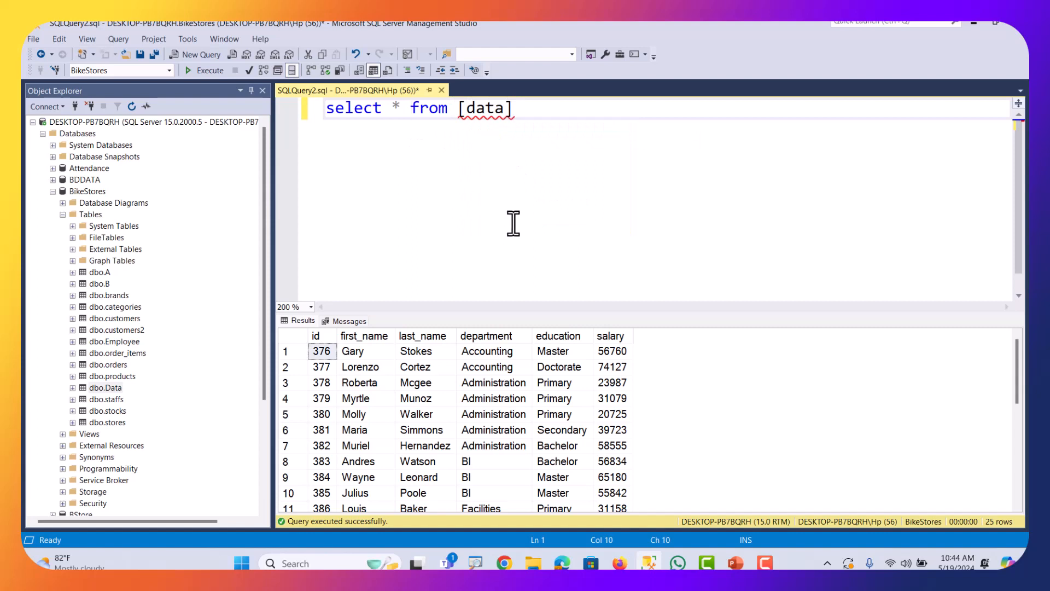
{"action": "left_click", "coordinate": [217, 72]}
Switch to PowerPoint to show the "How to Import Excel Sheet" title slide.
{"action": "left_click", "coordinate": [735, 564]}
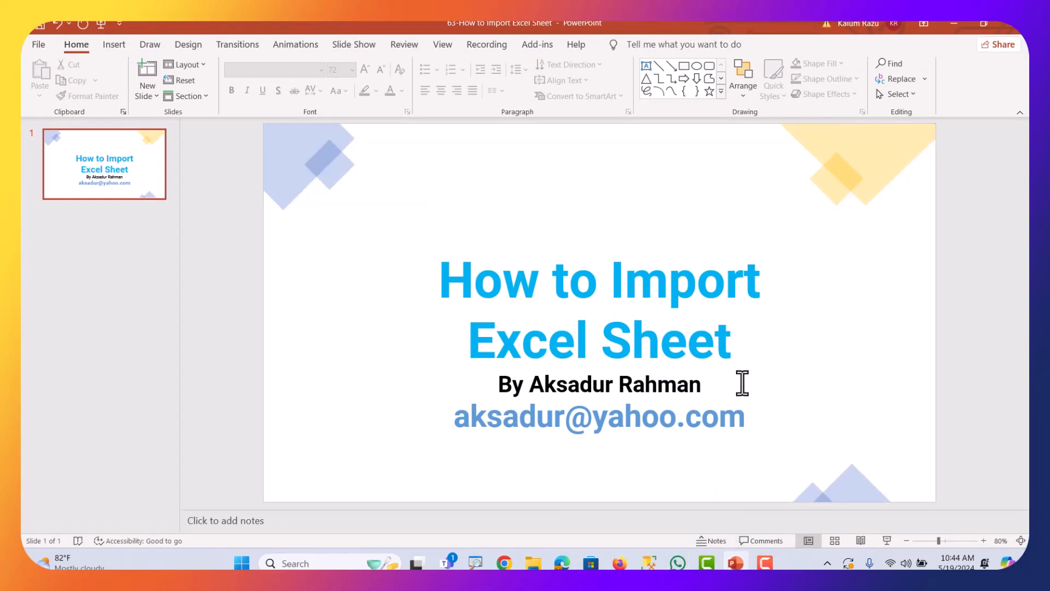
{"action": "mouse_move", "coordinate": [764, 563]}
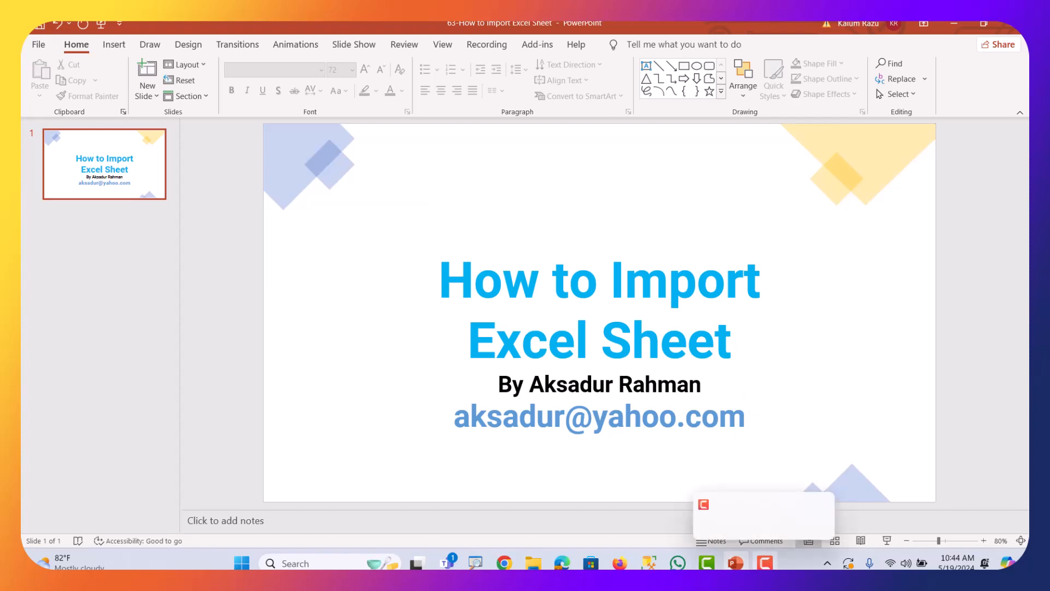